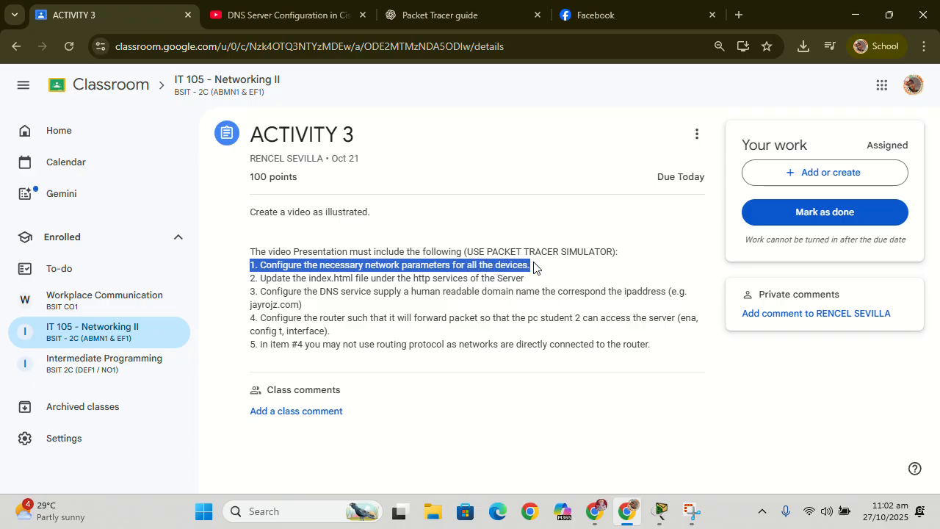
- Switch from the activity instructions to Cisco Packet Tracer and open Router0's device window
{"action": "left_click", "coordinate": [544, 269]}
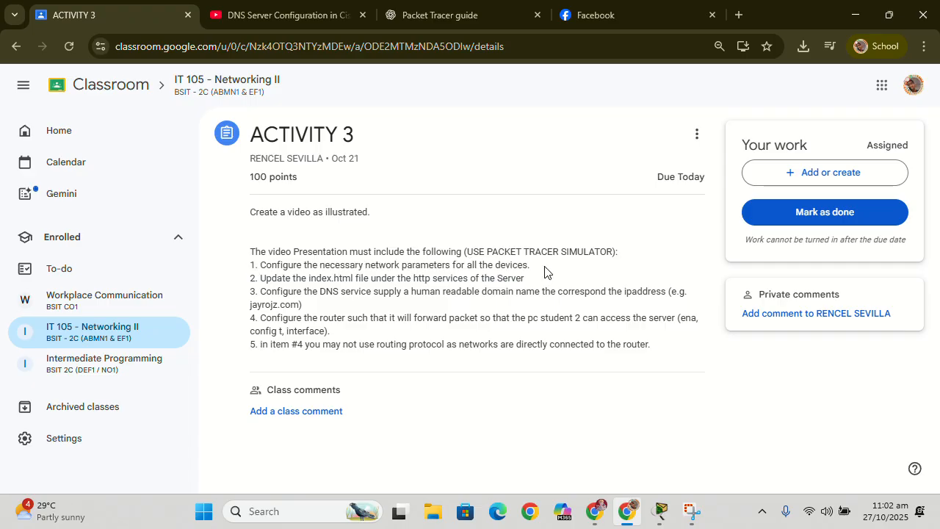
{"action": "left_click", "coordinate": [662, 512]}
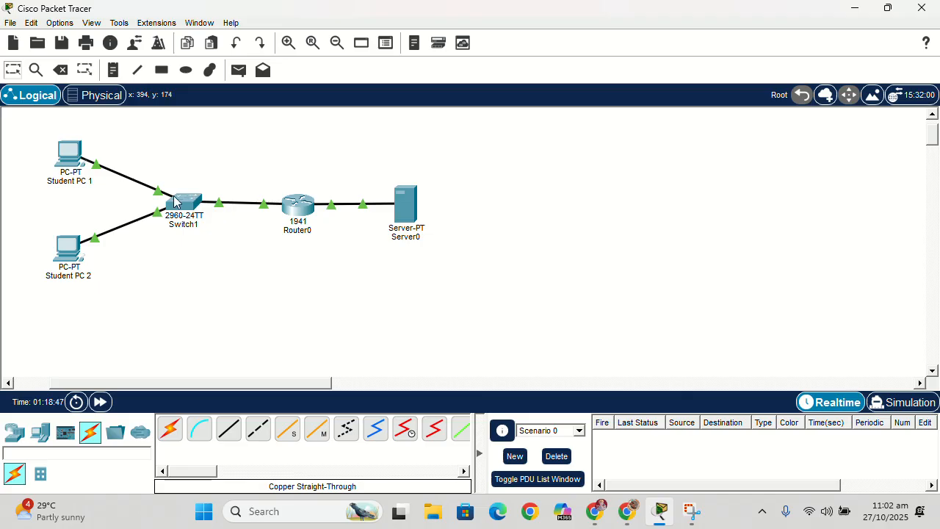
{"action": "mouse_move", "coordinate": [76, 164]}
{"action": "left_click", "coordinate": [304, 213]}
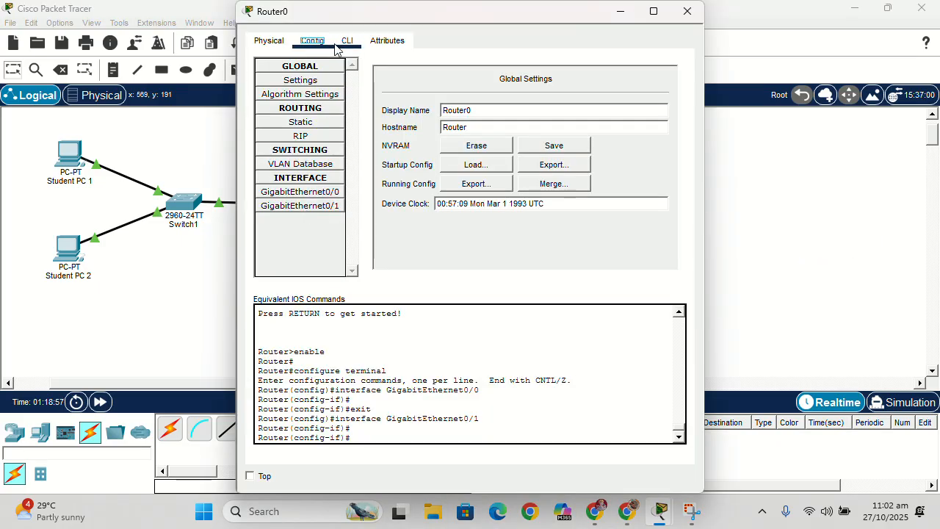
- Review Router0's configuration pages, including the IP settings of its GigabitEthernet0/0 interface, and close the device window
{"action": "left_click", "coordinate": [327, 80]}
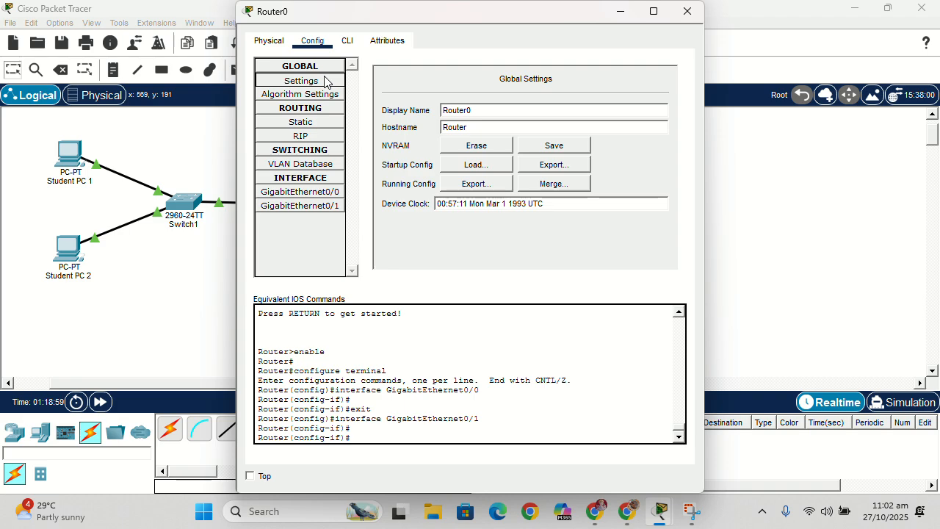
{"action": "left_click", "coordinate": [347, 41]}
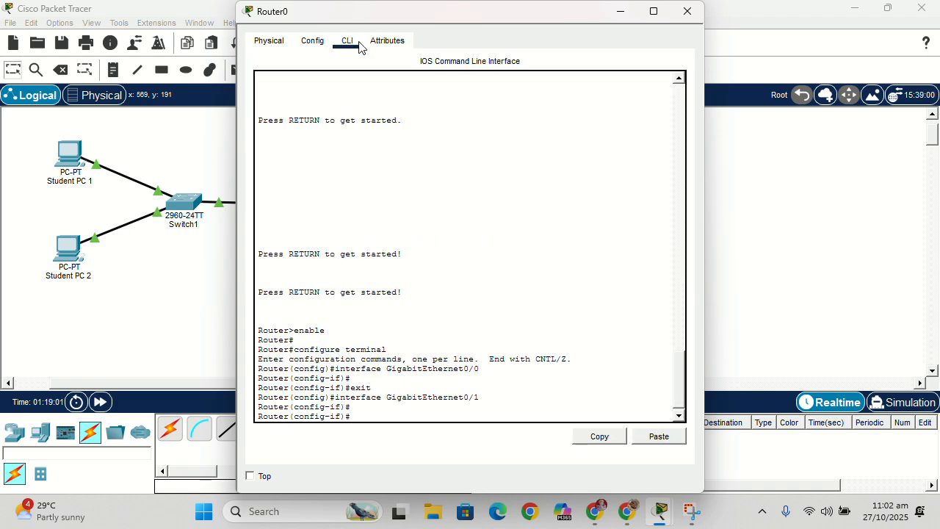
{"action": "left_click", "coordinate": [269, 41]}
{"action": "left_click", "coordinate": [312, 41]}
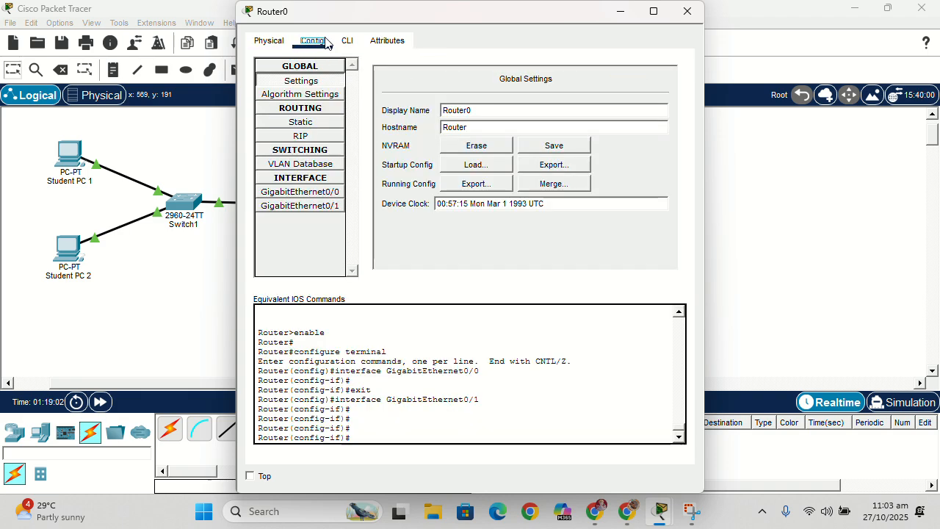
{"action": "left_click", "coordinate": [329, 82]}
{"action": "left_click", "coordinate": [369, 41]}
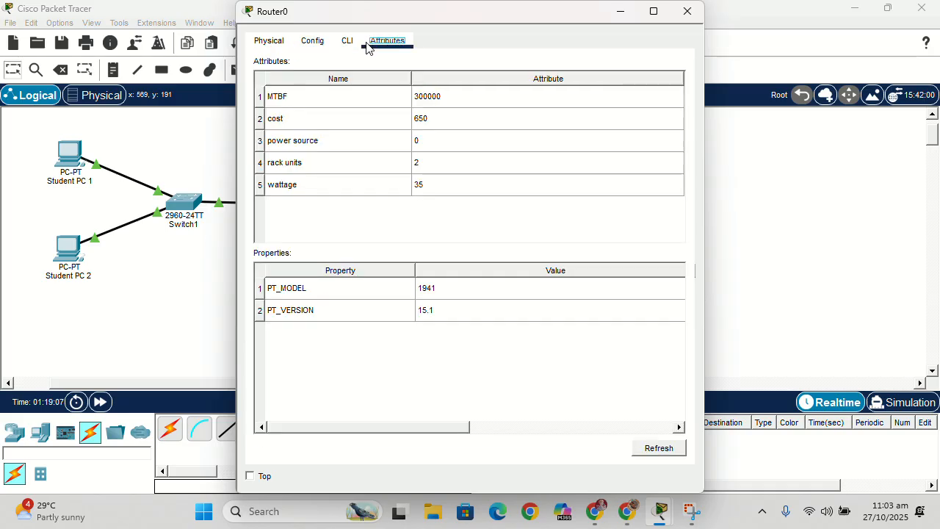
{"action": "left_click", "coordinate": [312, 41]}
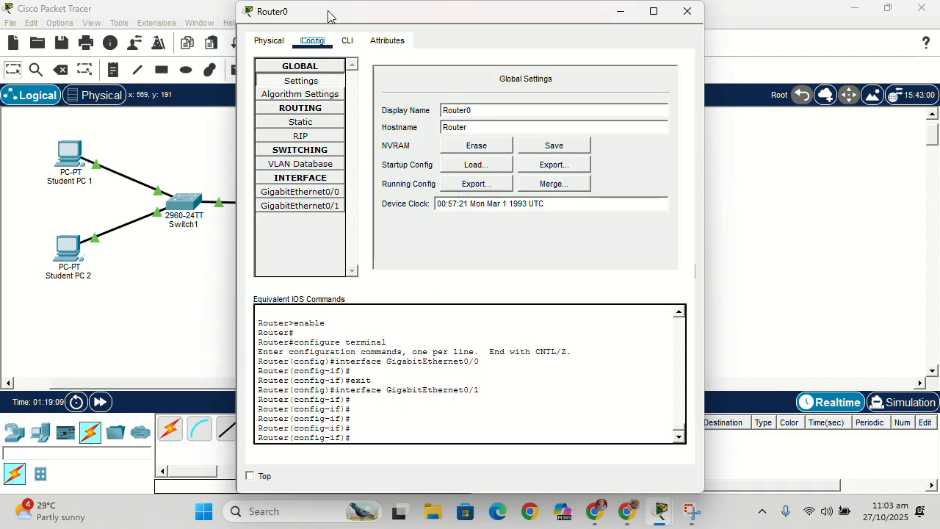
{"action": "left_click_drag", "start_coordinate": [327, 15], "coordinate": [270, 29]}
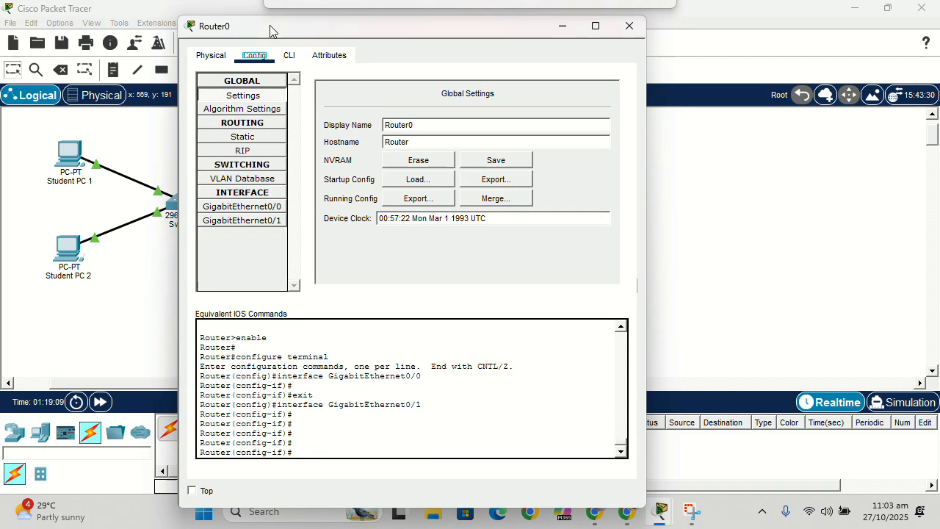
{"action": "left_click", "coordinate": [237, 209]}
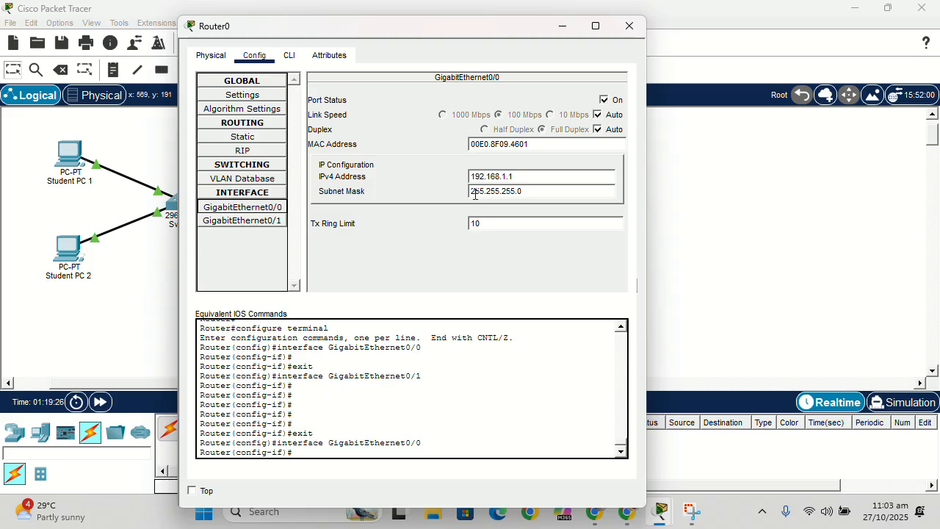
{"action": "left_click", "coordinate": [635, 32]}
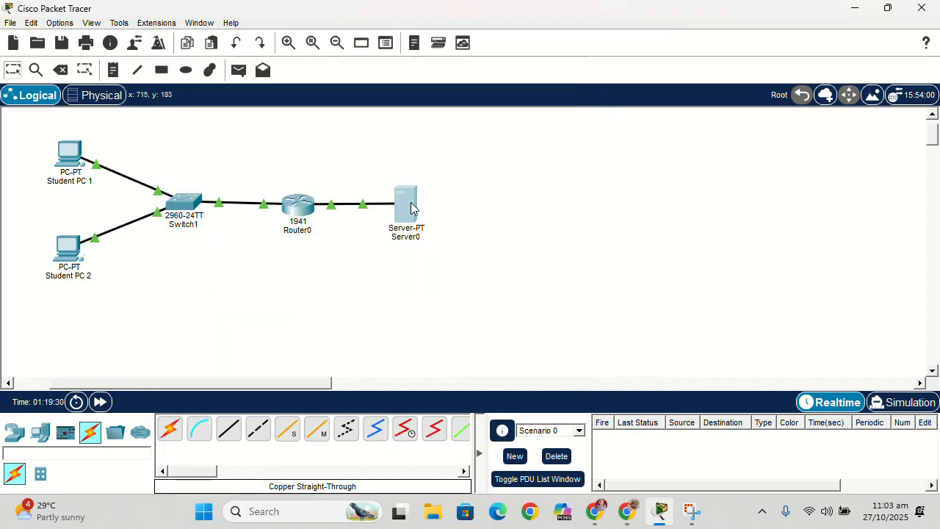
- Review the static IP configuration of Server0, including its address, subnet mask, gateway and DNS server
{"action": "left_click", "coordinate": [411, 207]}
{"action": "left_click", "coordinate": [355, 41]}
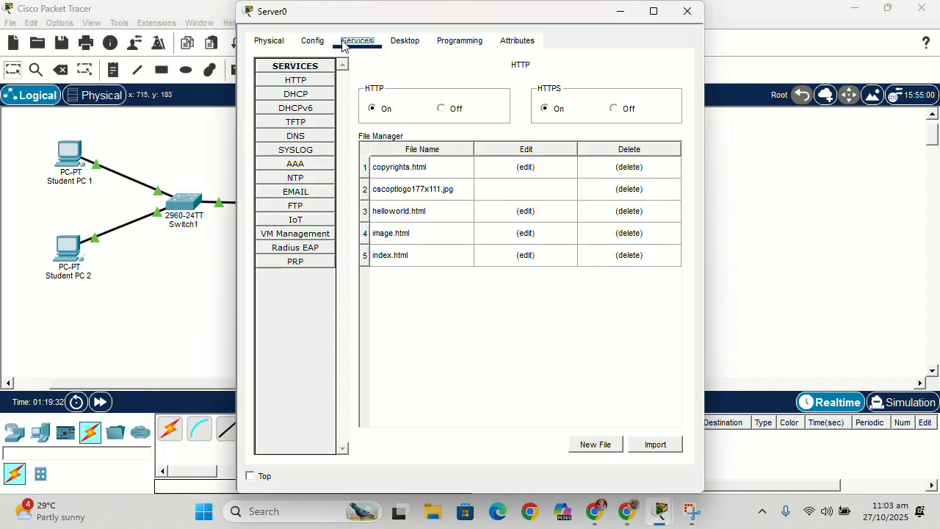
{"action": "left_click", "coordinate": [316, 42]}
{"action": "left_click", "coordinate": [353, 44]}
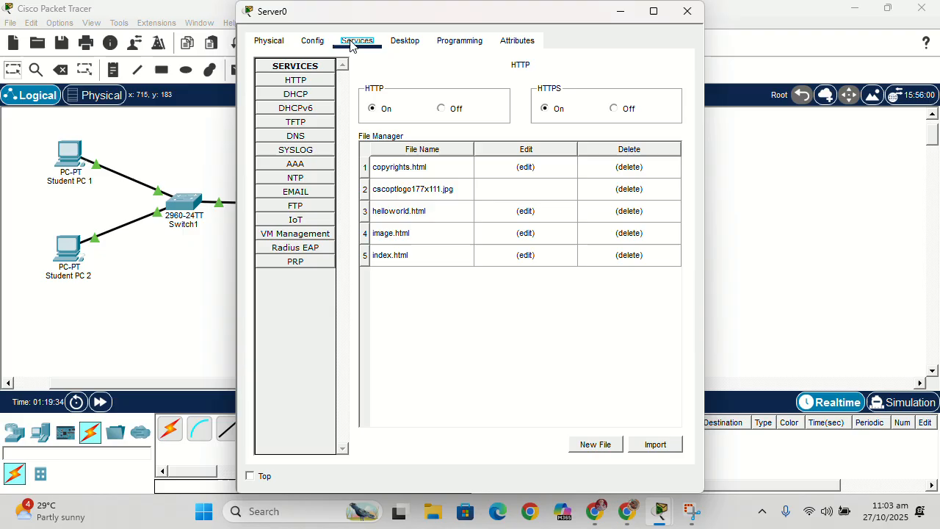
{"action": "left_click", "coordinate": [412, 46]}
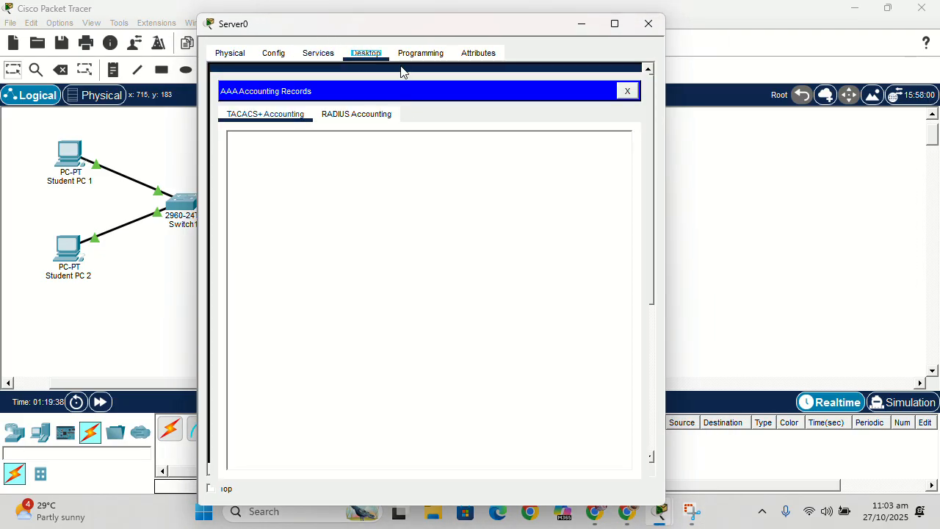
{"action": "left_click", "coordinate": [625, 91]}
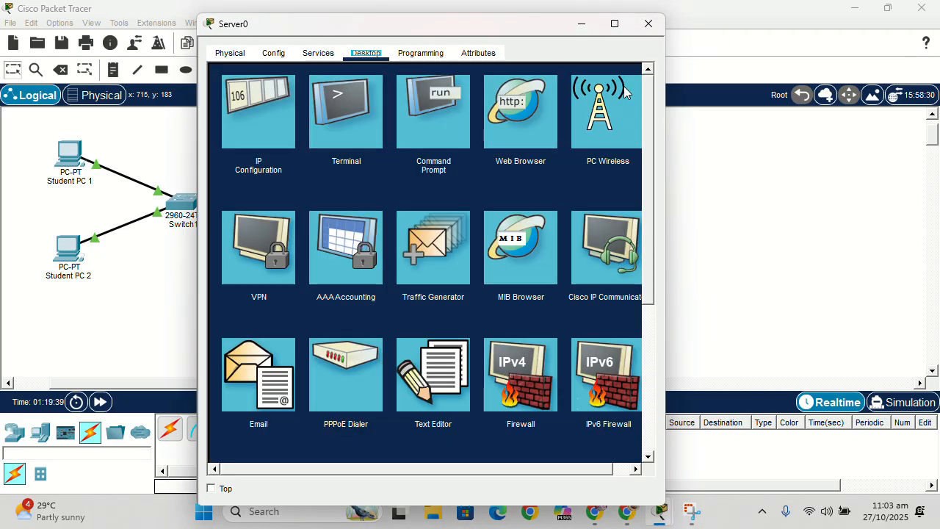
{"action": "left_click", "coordinate": [239, 99]}
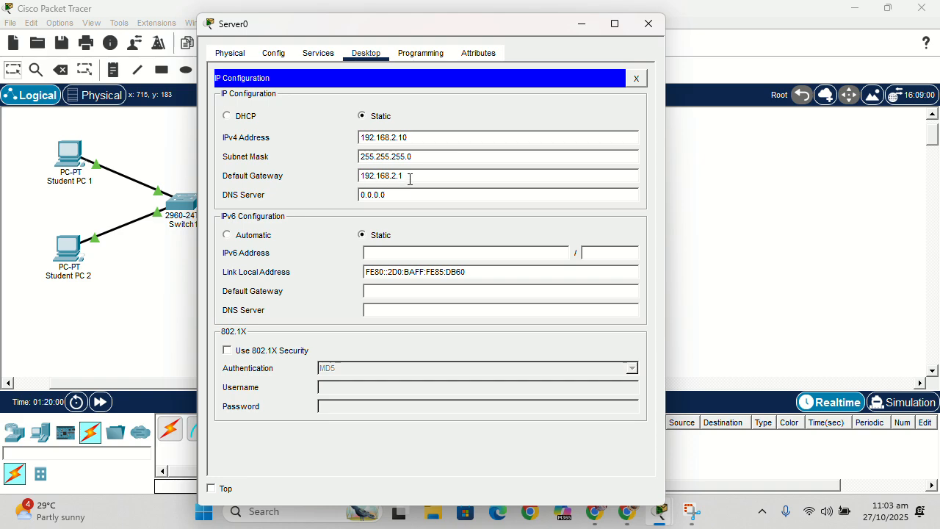
{"action": "left_click", "coordinate": [647, 27]}
- Check the static IP configuration of Student PC 1, including its gateway and DNS server, and close its window
{"action": "left_click", "coordinate": [64, 156]}
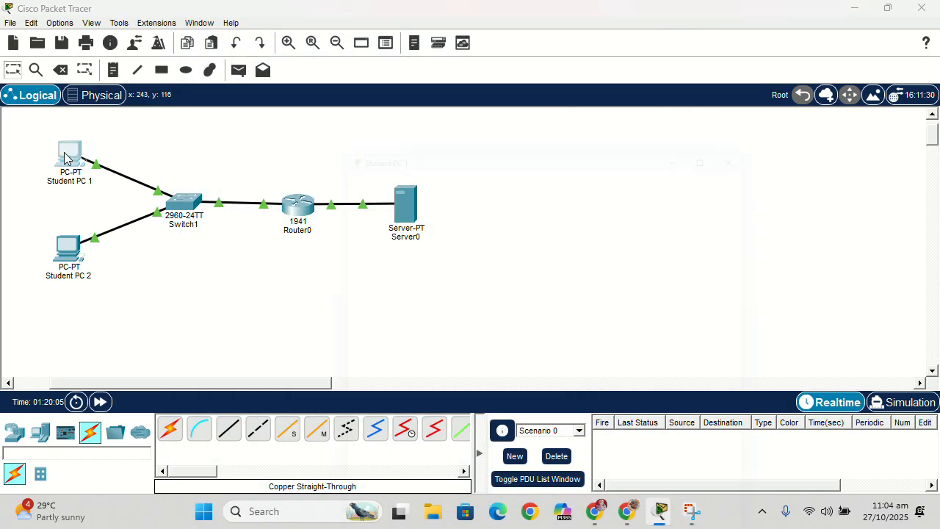
{"action": "left_click", "coordinate": [79, 154]}
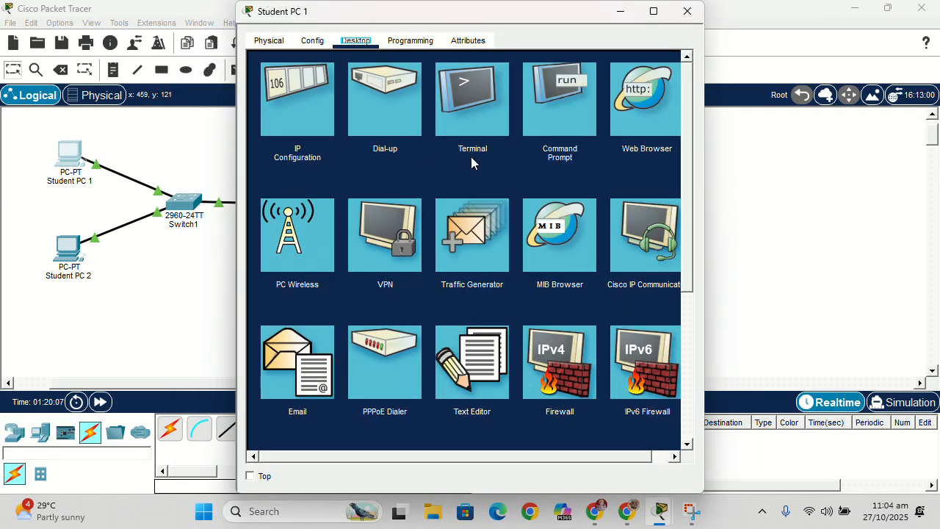
{"action": "left_click", "coordinate": [297, 101]}
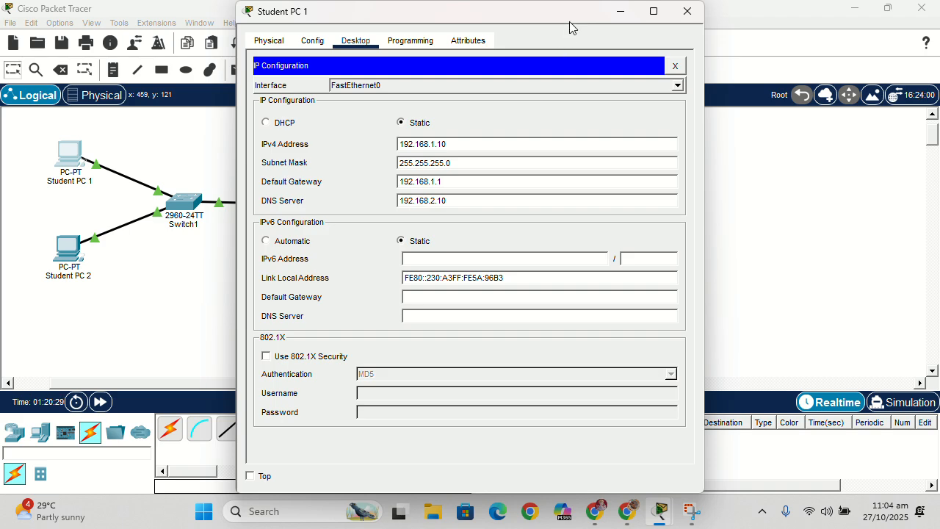
{"action": "left_click_drag", "start_coordinate": [581, 17], "coordinate": [797, 54]}
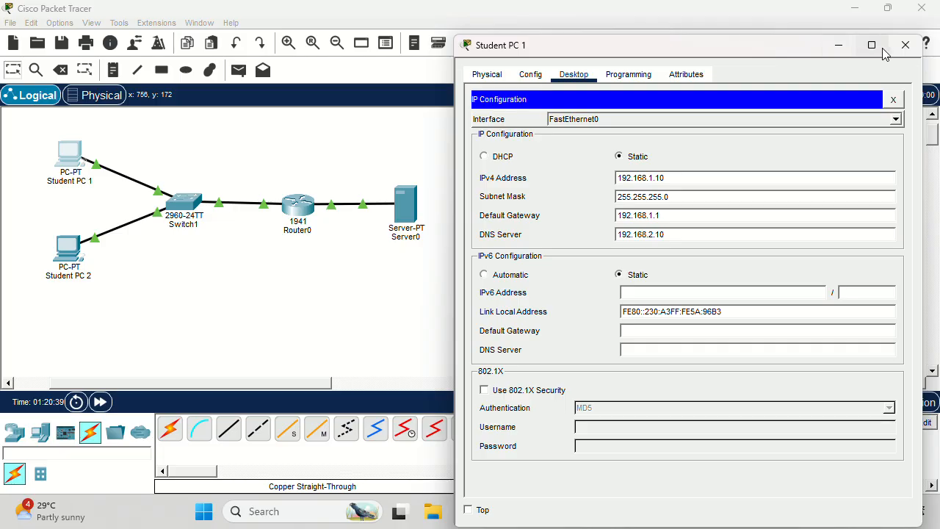
{"action": "left_click", "coordinate": [906, 45]}
- Check the static IP configuration of Student PC 2, including its gateway and DNS server, and close its window
{"action": "left_click", "coordinate": [70, 268]}
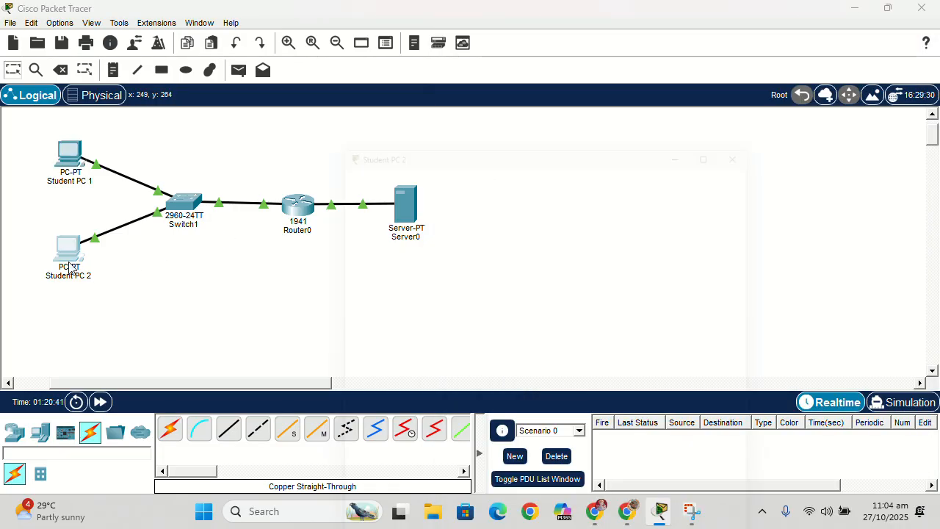
{"action": "left_click", "coordinate": [70, 252]}
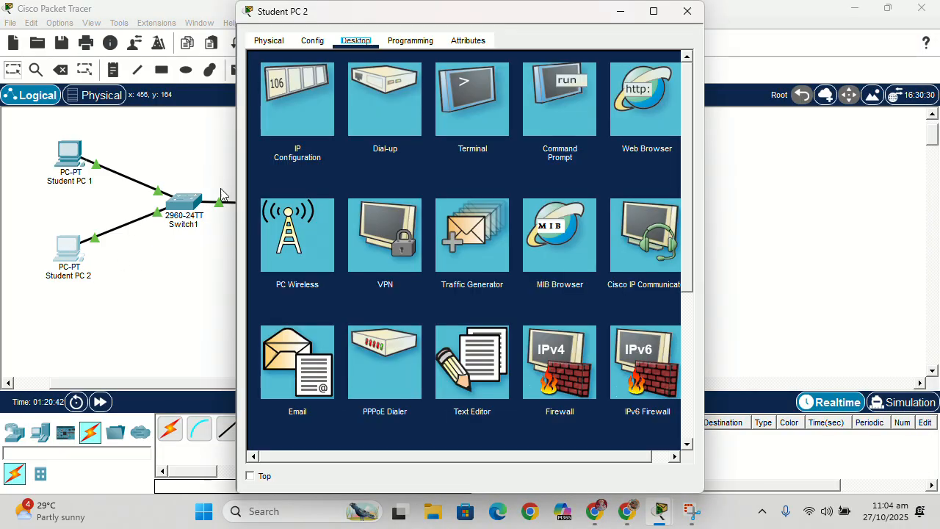
{"action": "left_click", "coordinate": [297, 125]}
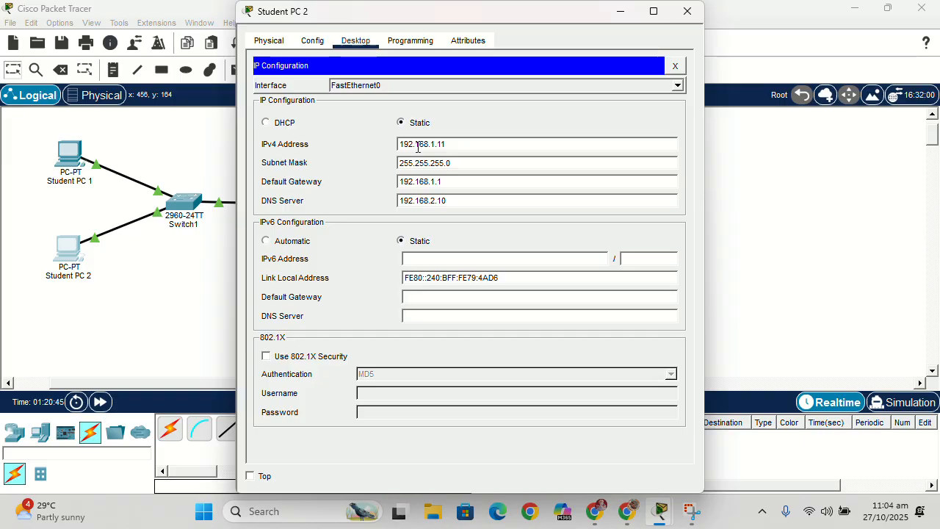
{"action": "left_click", "coordinate": [442, 144]}
{"action": "type", "text": "1"}
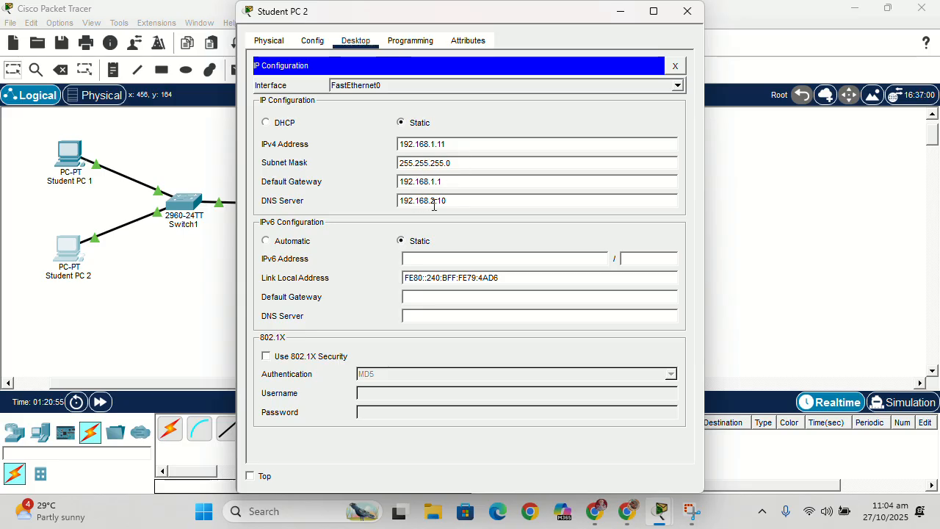
{"action": "left_click_drag", "start_coordinate": [583, 22], "coordinate": [824, 71]}
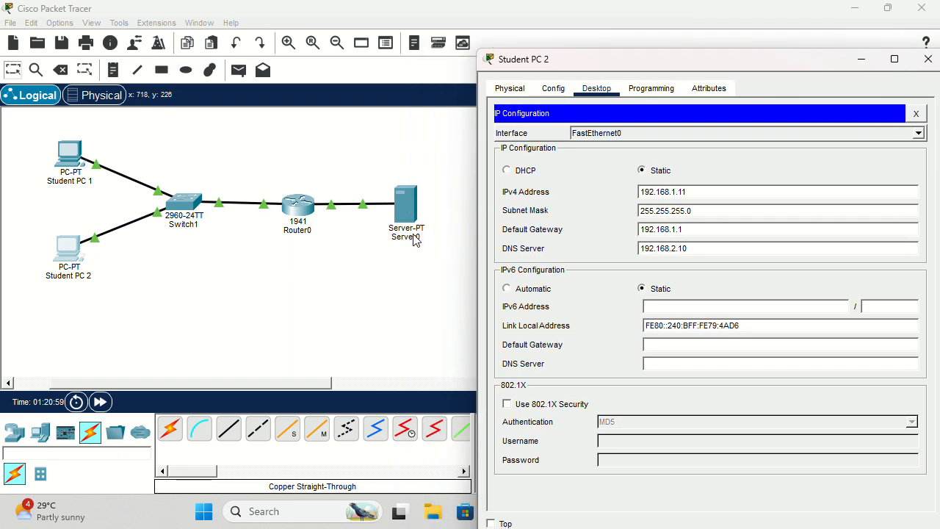
{"action": "left_click_drag", "start_coordinate": [824, 60], "coordinate": [660, 35]}
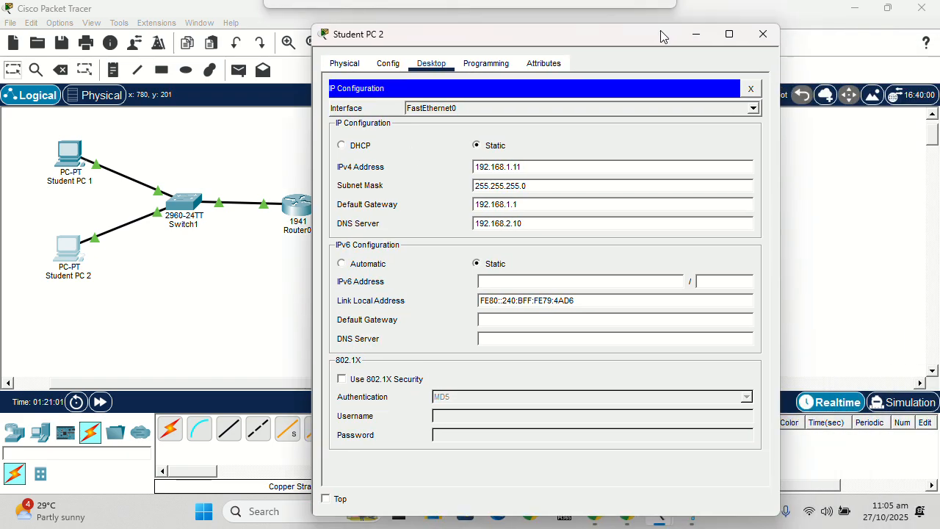
{"action": "left_click", "coordinate": [763, 34]}
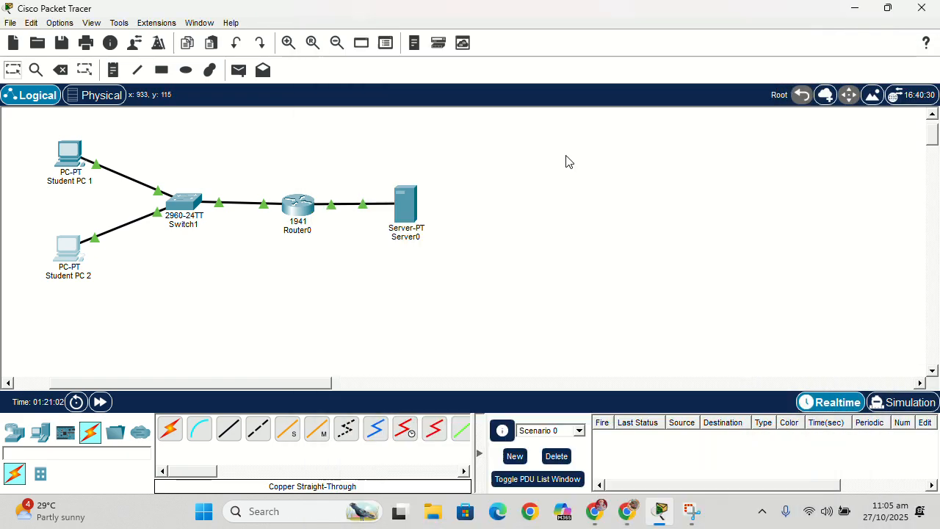
{"action": "left_click", "coordinate": [401, 200]}
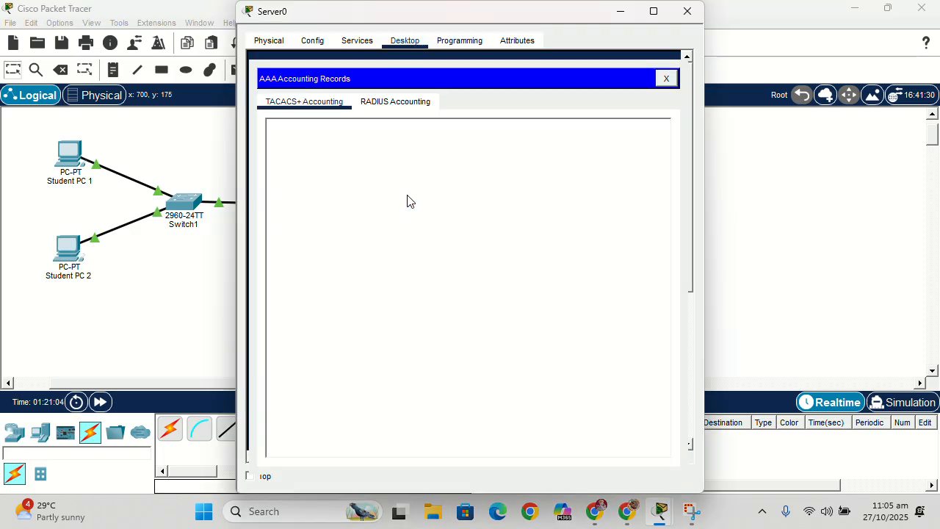
{"action": "left_click", "coordinate": [666, 79]}
{"action": "left_click", "coordinate": [686, 11]}
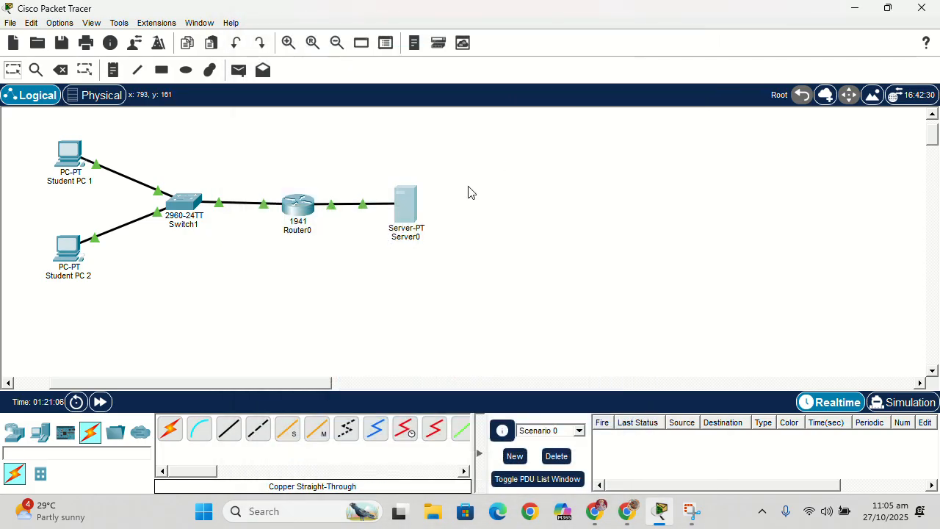
- Review the interface addressing commands and the interface brief in Router0's command-line history, and close the router window
{"action": "left_click", "coordinate": [295, 213]}
{"action": "left_click", "coordinate": [349, 42]}
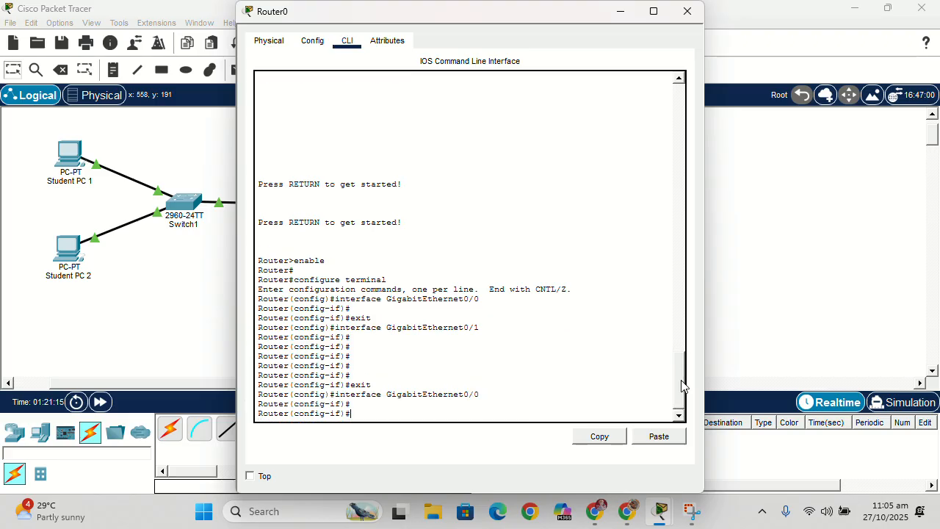
{"action": "left_click", "coordinate": [676, 316]}
{"action": "left_click_drag", "start_coordinate": [676, 316], "coordinate": [679, 296]}
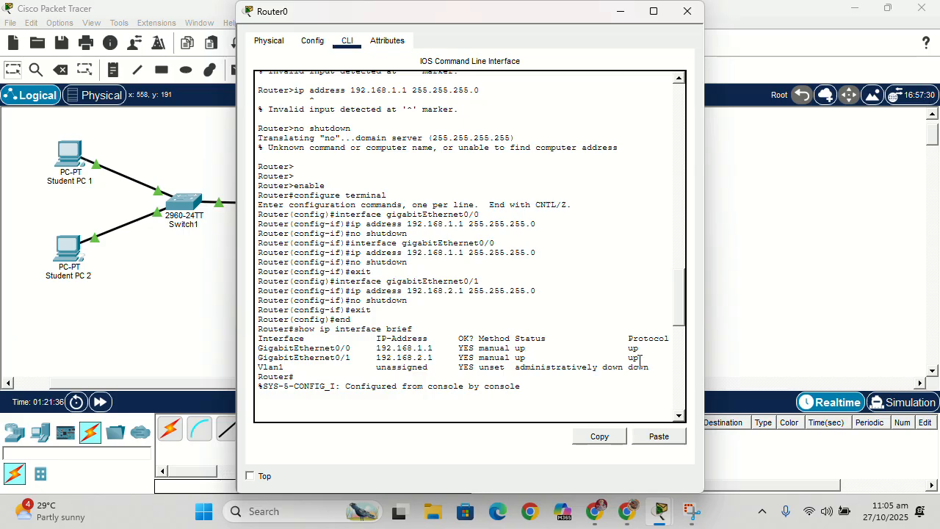
{"action": "left_click", "coordinate": [687, 12]}
- Ping 192.168.1.11 from the Command Prompt of Student PC 1
{"action": "left_click", "coordinate": [67, 154]}
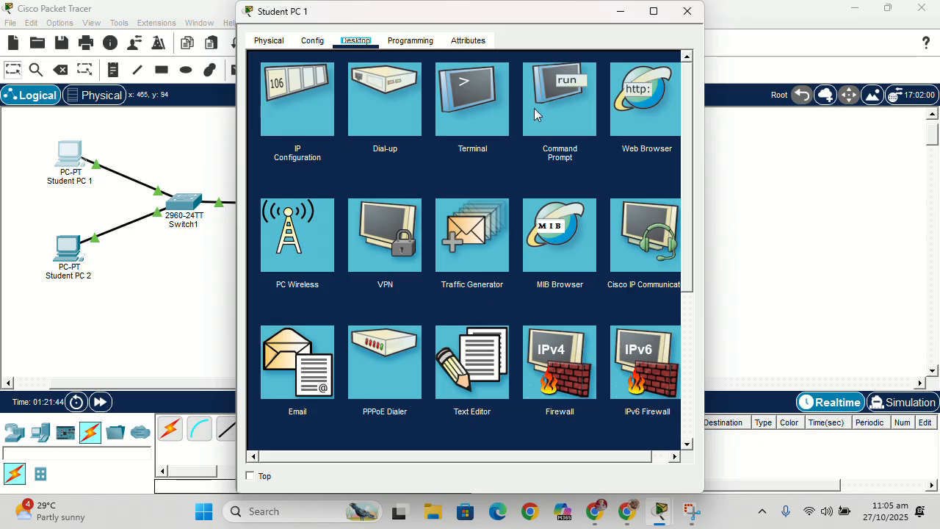
{"action": "left_click", "coordinate": [534, 110]}
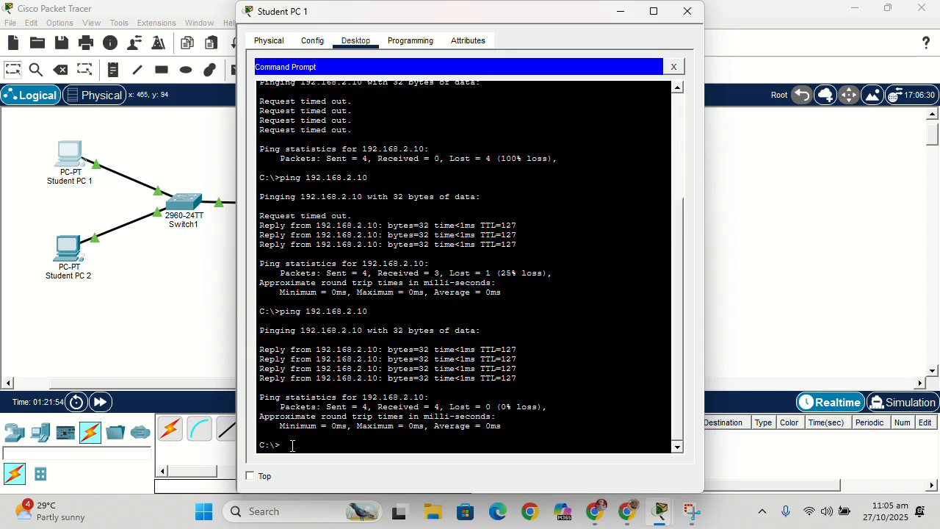
{"action": "type", "text": "ping 19"}
{"action": "type", "text": "2.16"}
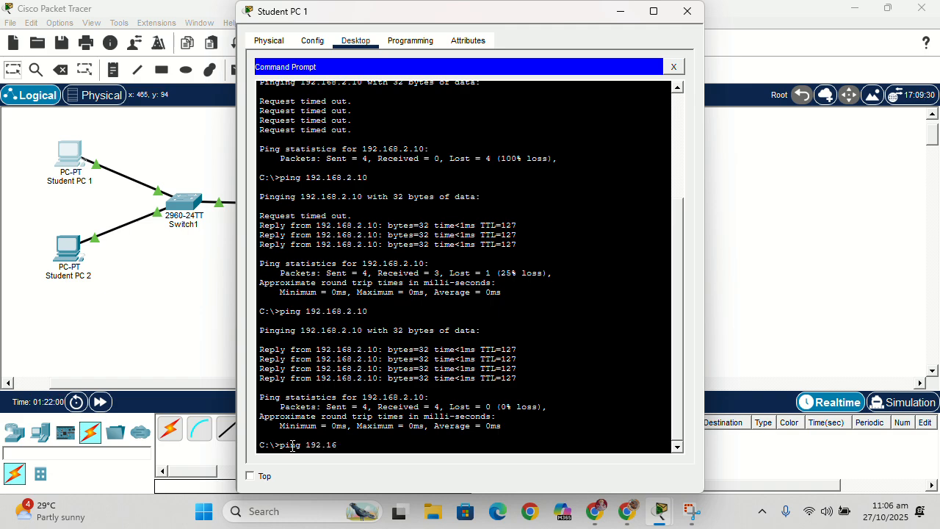
{"action": "type", "text": "8.1.11"}
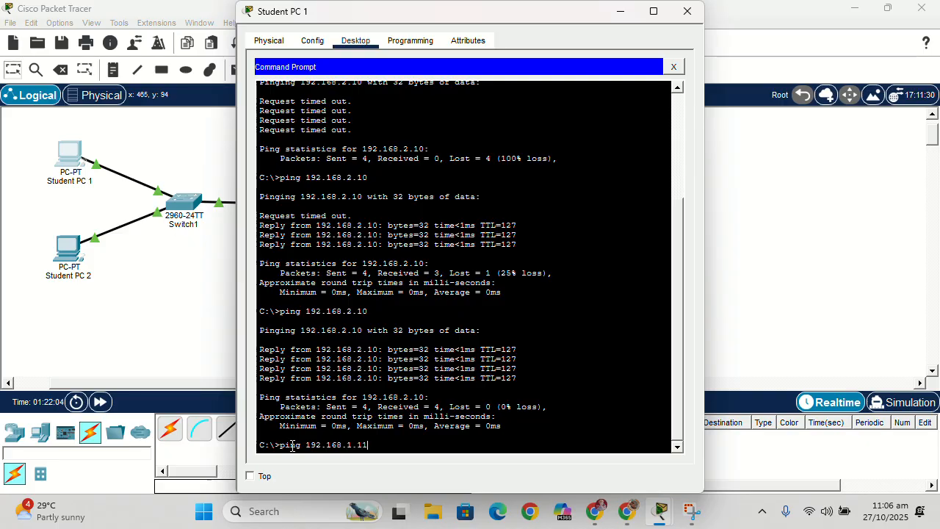
{"action": "key", "text": "Return"}
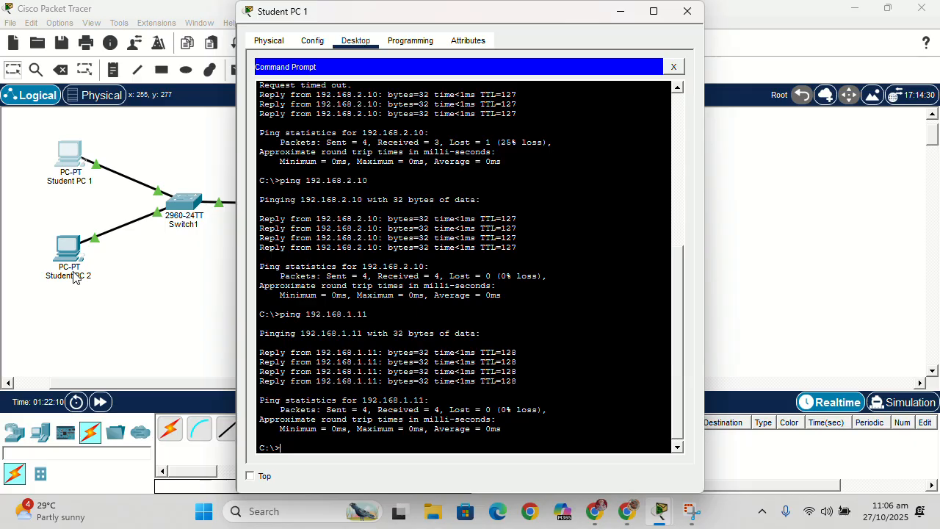
- Check Student PC 1's global settings and static IP configuration, and close its window
{"action": "left_click", "coordinate": [311, 40]}
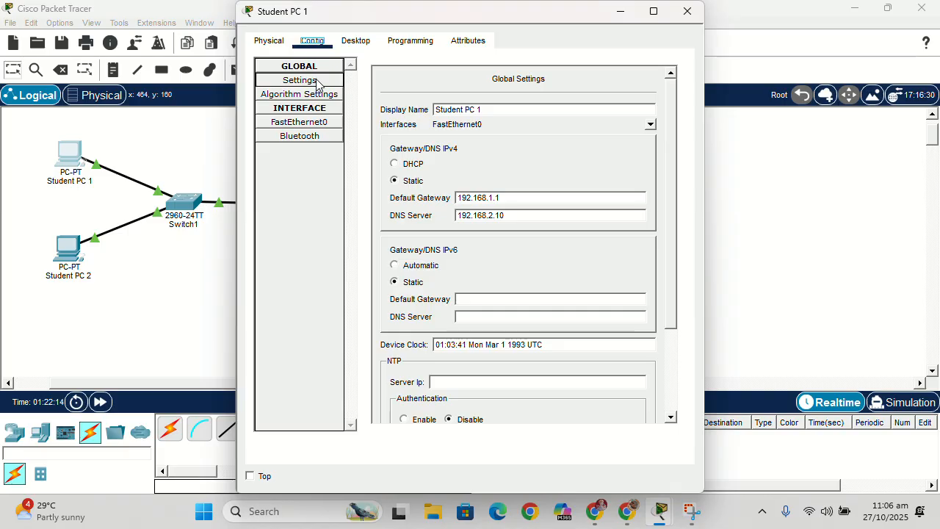
{"action": "left_click", "coordinate": [356, 43]}
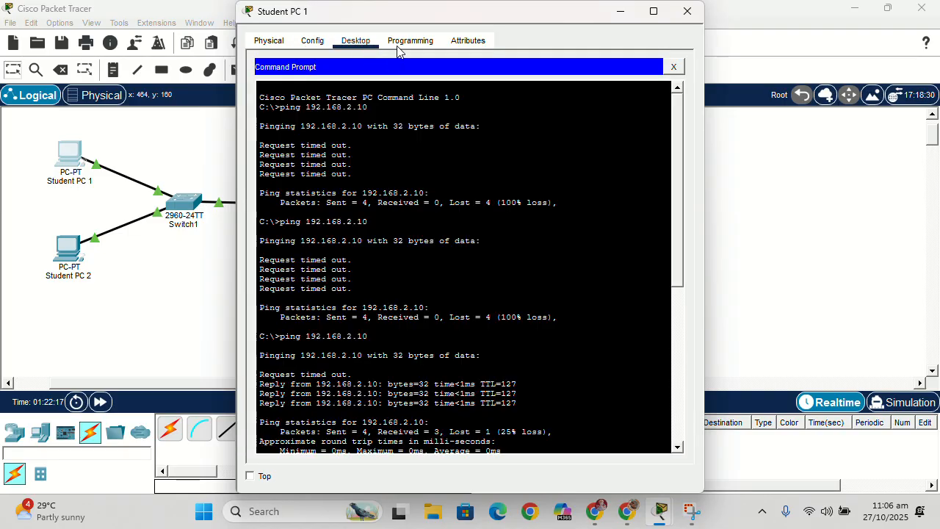
{"action": "left_click", "coordinate": [672, 67]}
{"action": "left_click", "coordinate": [299, 104]}
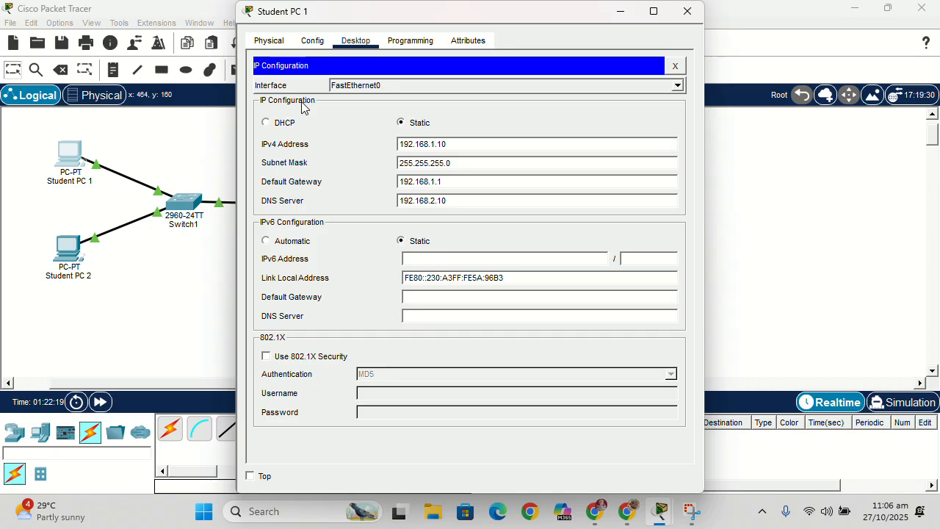
{"action": "left_click", "coordinate": [687, 11]}
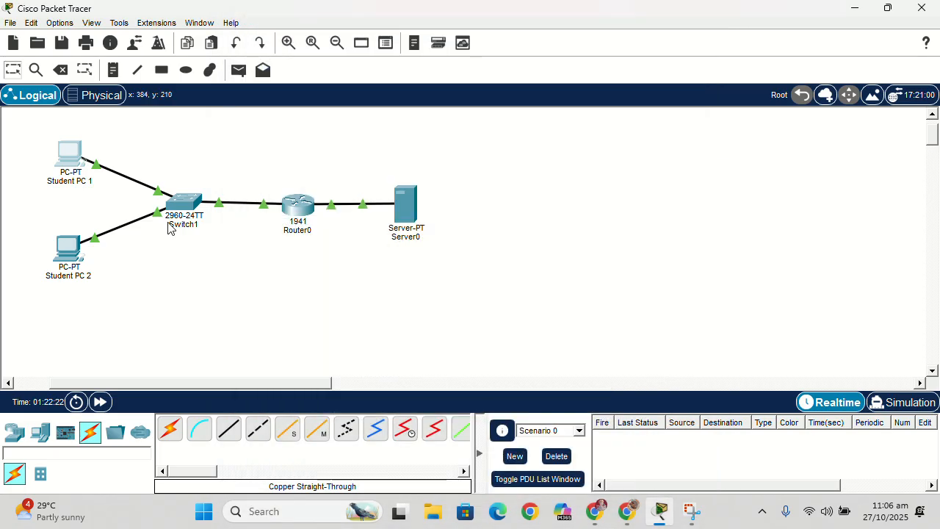
- Ping 192.168.1.10 from the Command Prompt of Student PC 2, and close its window
{"action": "left_click", "coordinate": [69, 250]}
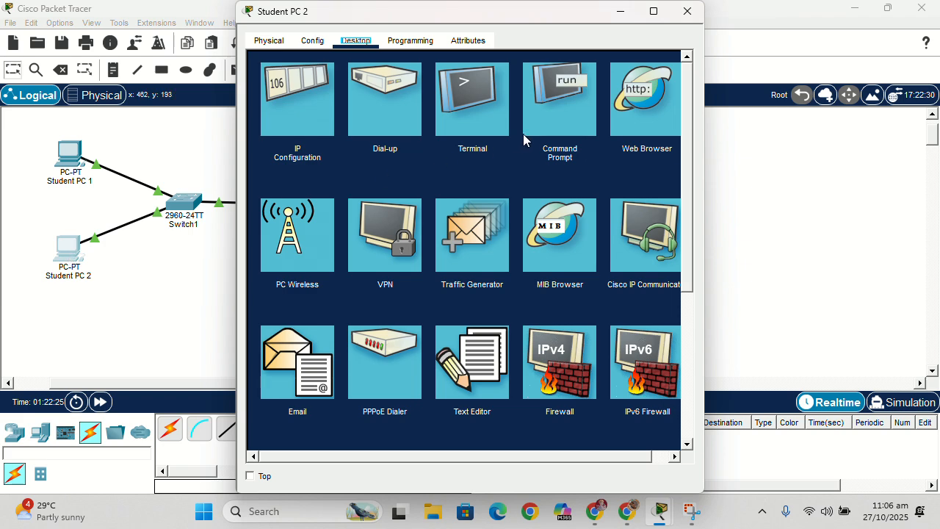
{"action": "left_click", "coordinate": [561, 106]}
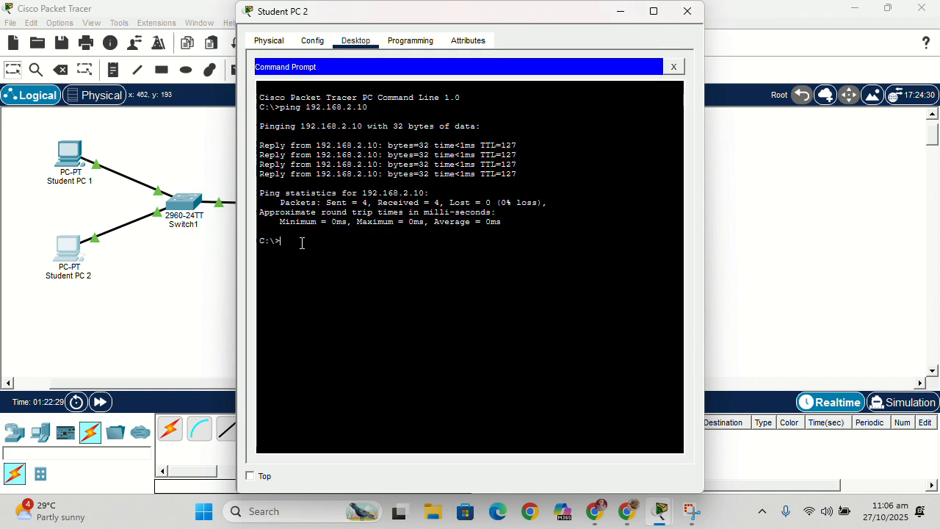
{"action": "type", "text": "pin"}
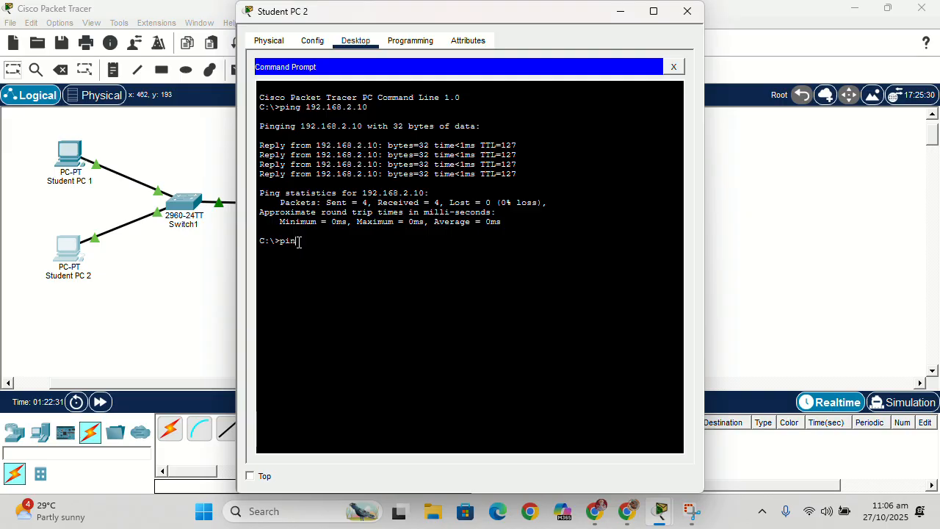
{"action": "type", "text": "g 192"}
{"action": "type", "text": ".168.1.10"}
{"action": "key", "text": "Return"}
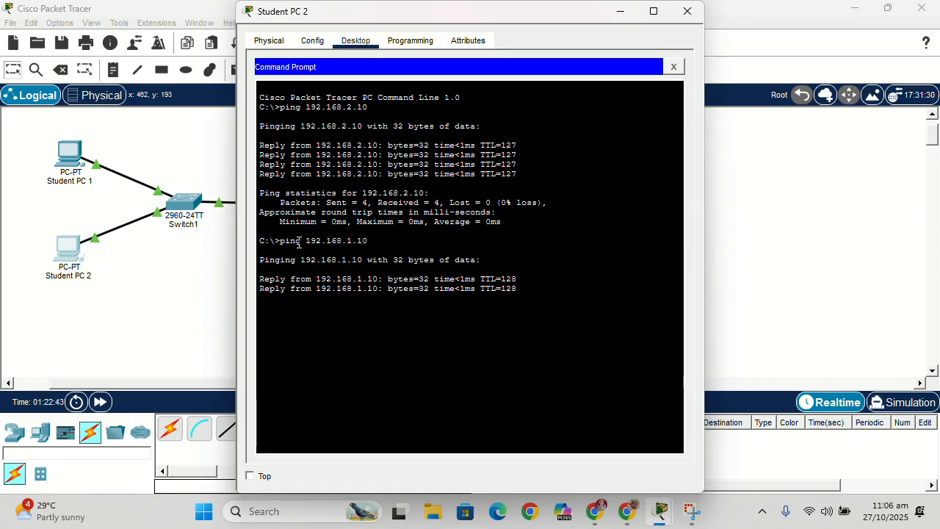
{"action": "left_click", "coordinate": [686, 11]}
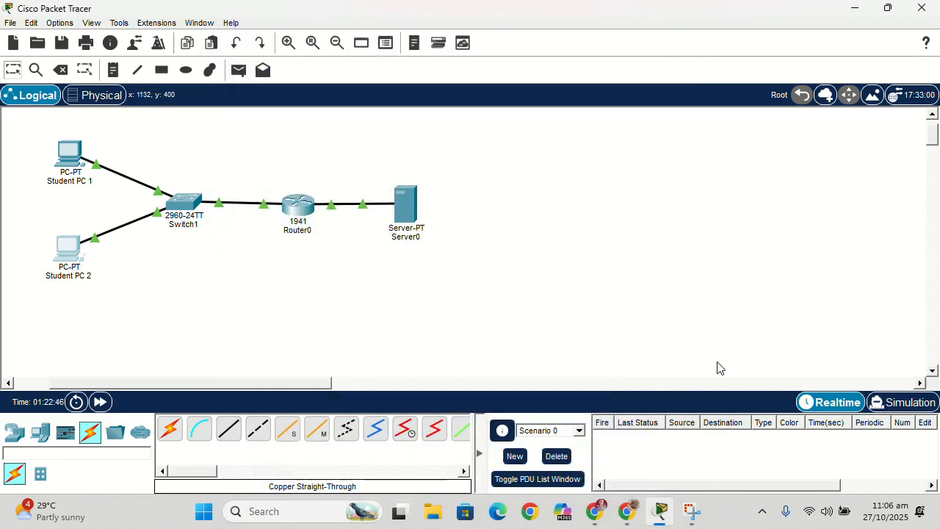
- Switch to the Activity 3 page in Chrome, highlight the index.html requirement, and return to Packet Tracer
{"action": "left_click", "coordinate": [633, 514]}
{"action": "left_click_drag", "start_coordinate": [250, 279], "coordinate": [524, 282]}
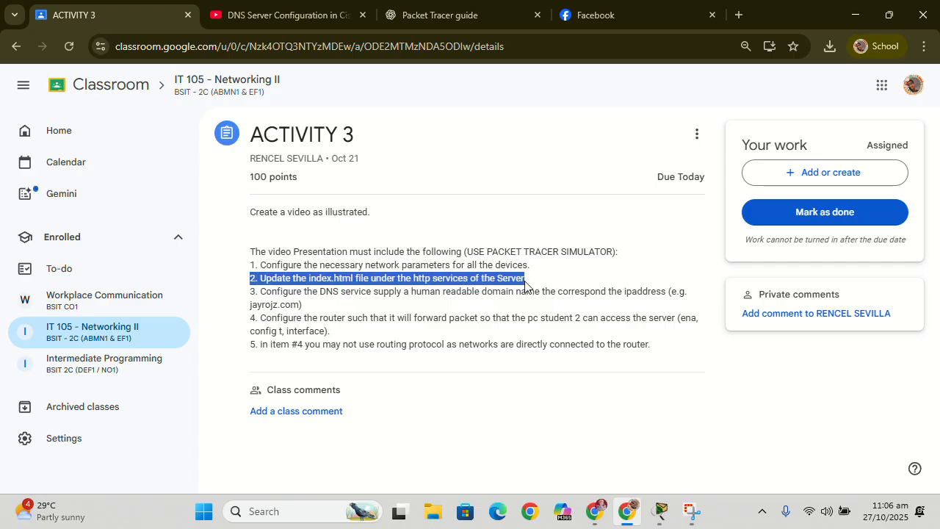
{"action": "left_click", "coordinate": [627, 472]}
{"action": "left_click", "coordinate": [659, 512]}
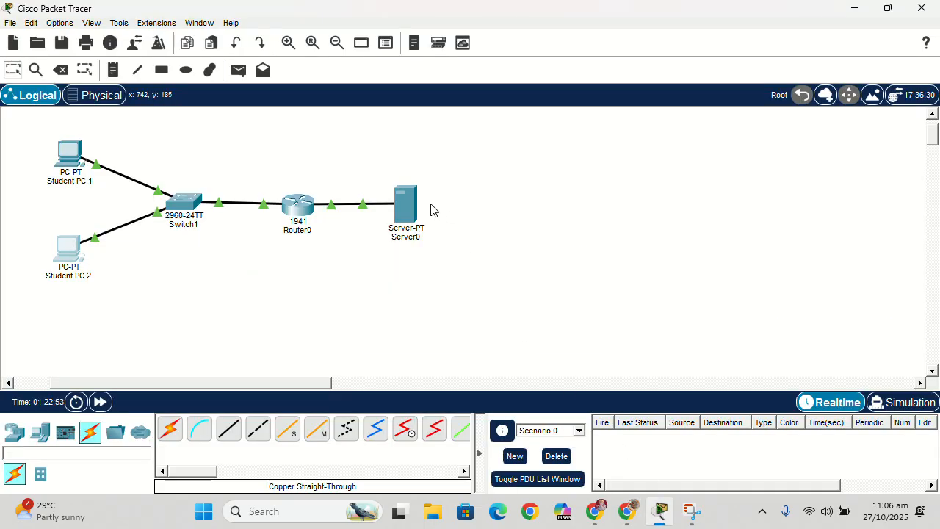
- Open index.html from Server0's HTTP service and review its page code
{"action": "left_click", "coordinate": [408, 208]}
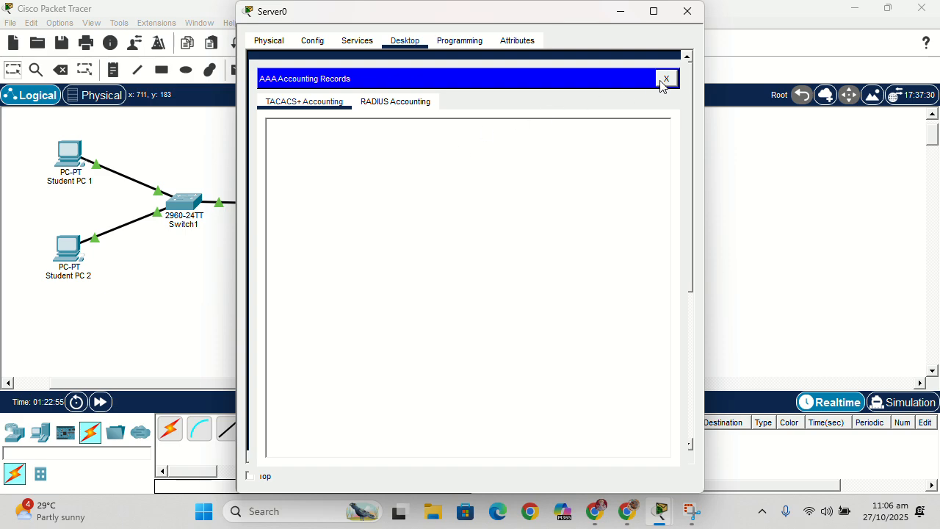
{"action": "left_click", "coordinate": [665, 78]}
{"action": "left_click", "coordinate": [312, 41]}
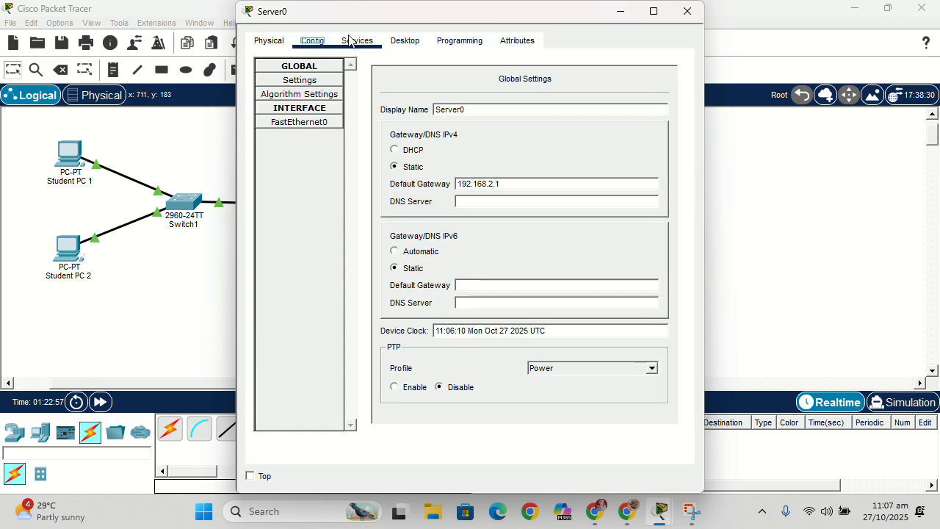
{"action": "left_click", "coordinate": [349, 40]}
{"action": "left_click", "coordinate": [314, 82]}
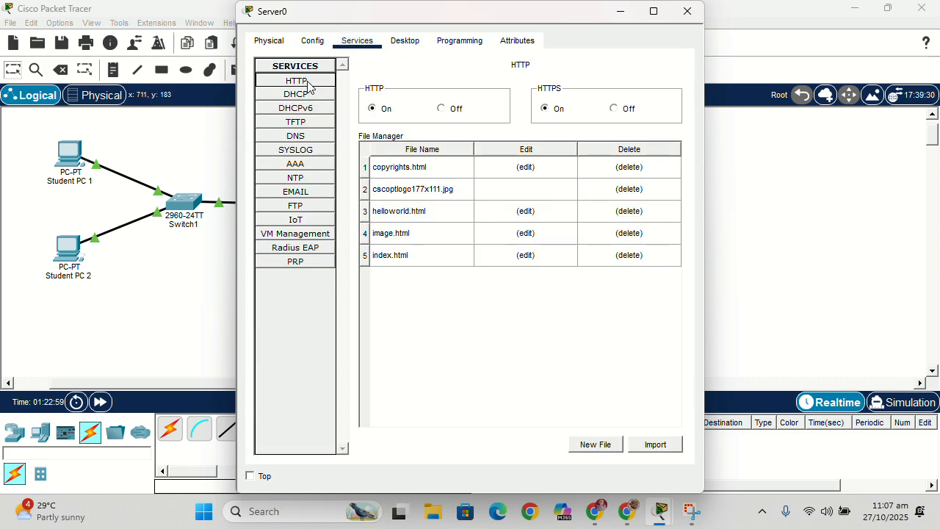
{"action": "left_click", "coordinate": [525, 255]}
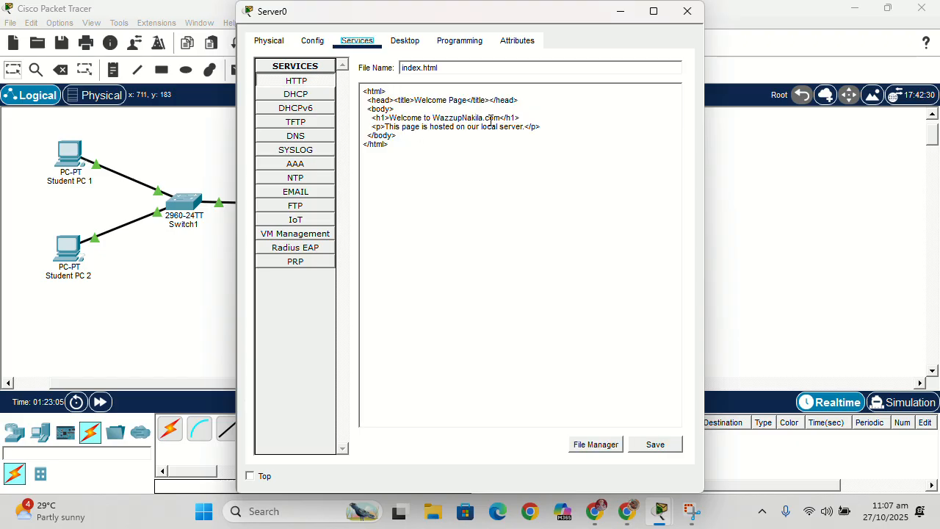
- Review the wazzupnakila.com A record in Server0's DNS service, and close the server window
{"action": "left_click", "coordinate": [315, 141]}
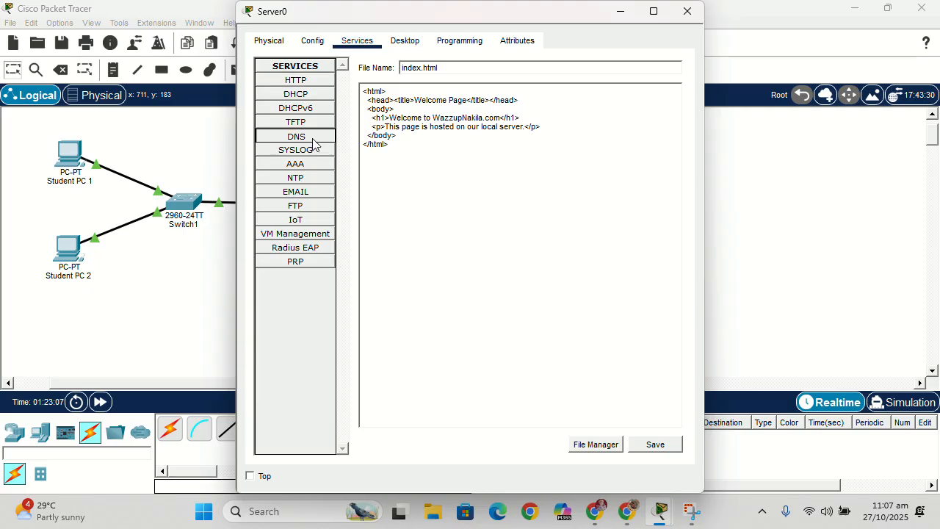
{"action": "left_click", "coordinate": [422, 216]}
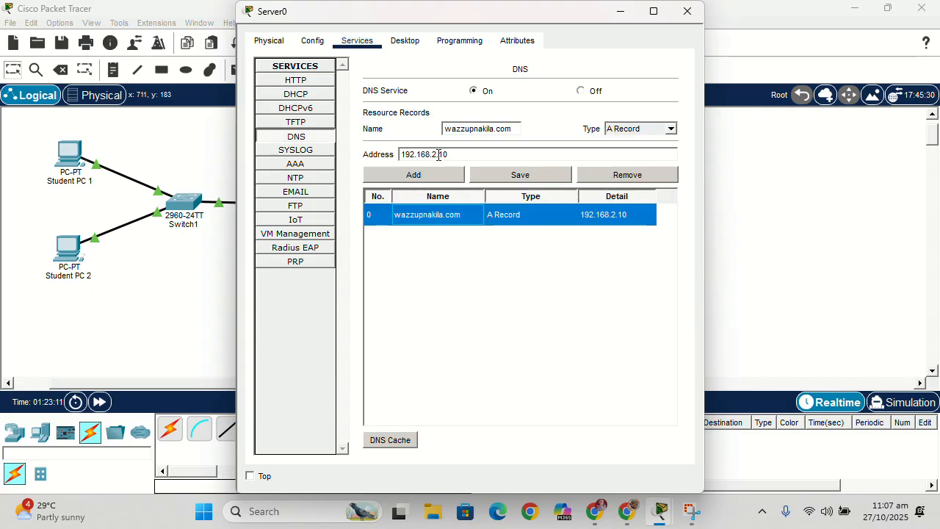
{"action": "left_click", "coordinate": [685, 13]}
- Load WazzupNakila.com in Student PC 1's Web Browser, and close the PC's window
{"action": "left_click", "coordinate": [78, 155]}
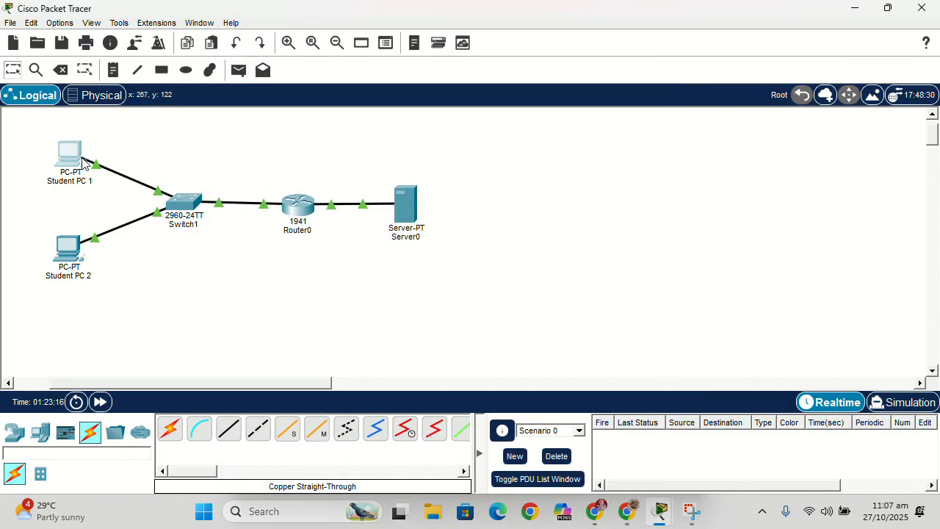
{"action": "left_click", "coordinate": [82, 162]}
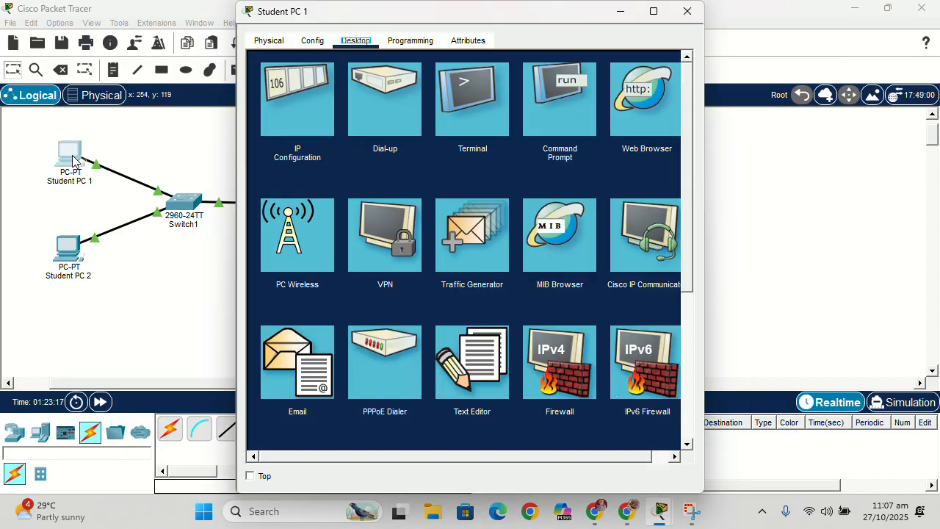
{"action": "left_click", "coordinate": [641, 117]}
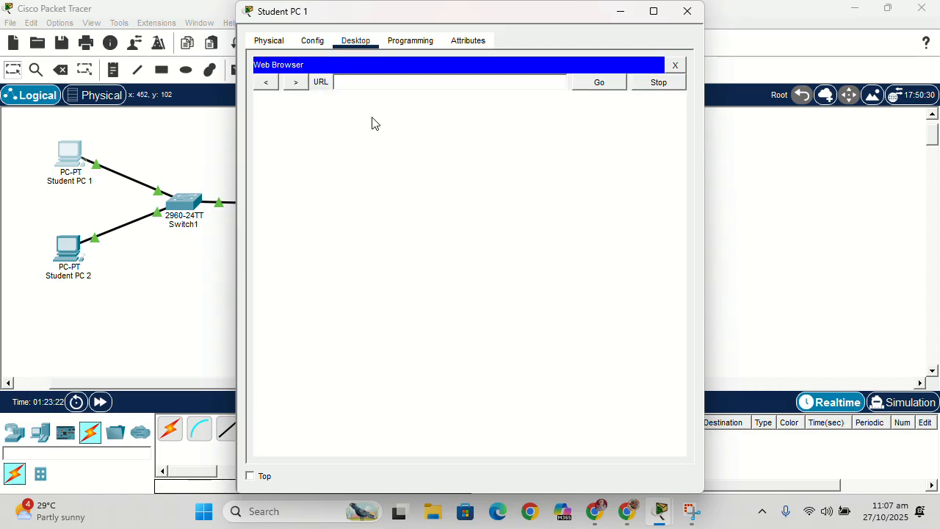
{"action": "left_click", "coordinate": [377, 83]}
{"action": "type", "text": "Was"}
{"action": "key", "text": "BackSpace"}
{"action": "type", "text": "zzupNaija.com"}
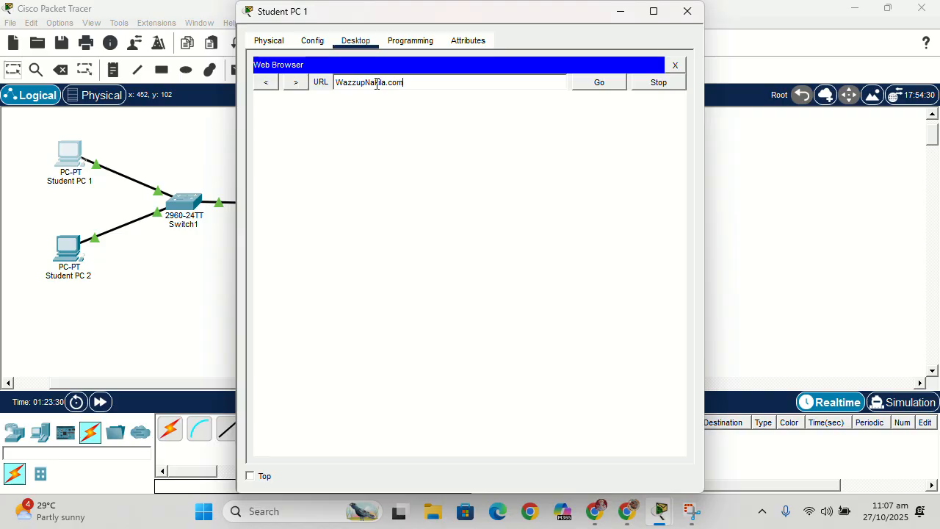
{"action": "left_click", "coordinate": [588, 86]}
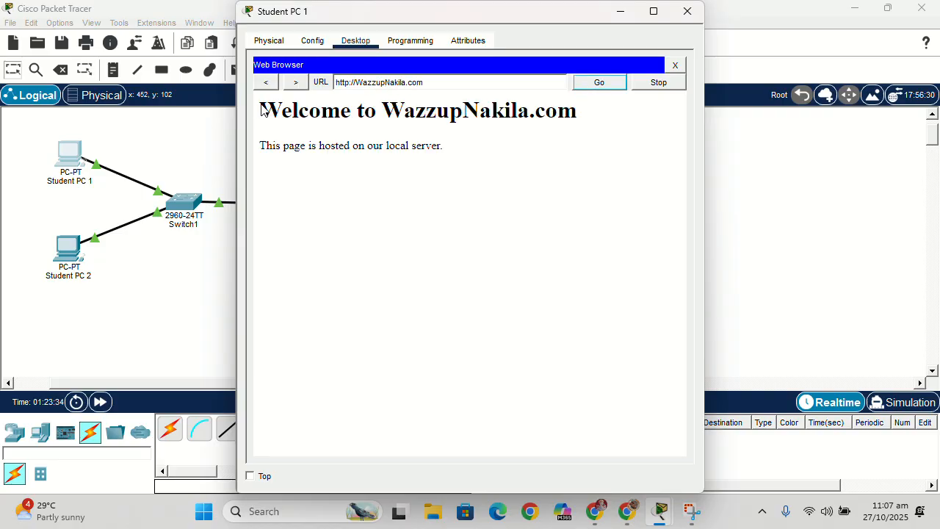
{"action": "left_click", "coordinate": [686, 11]}
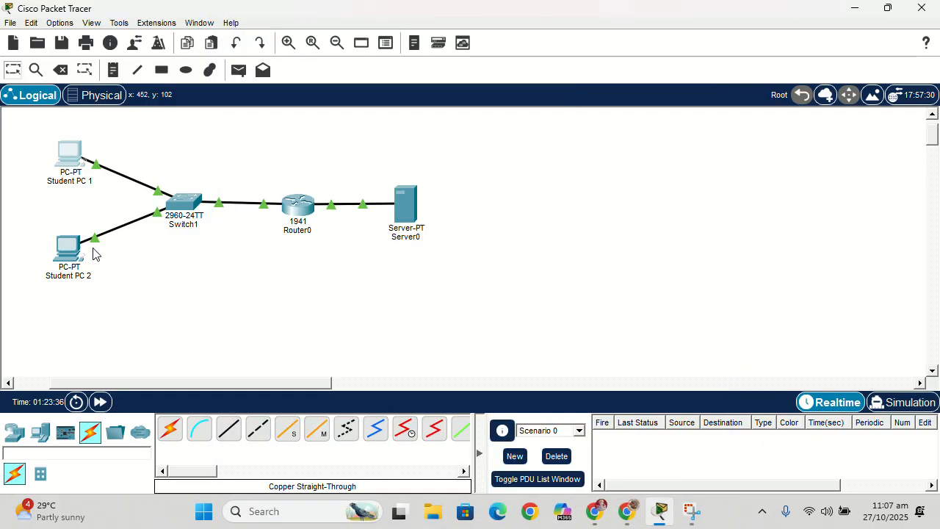
- Load WazzupNakila.com in Student PC 2's Web Browser, and close the PC's window
{"action": "left_click", "coordinate": [70, 250]}
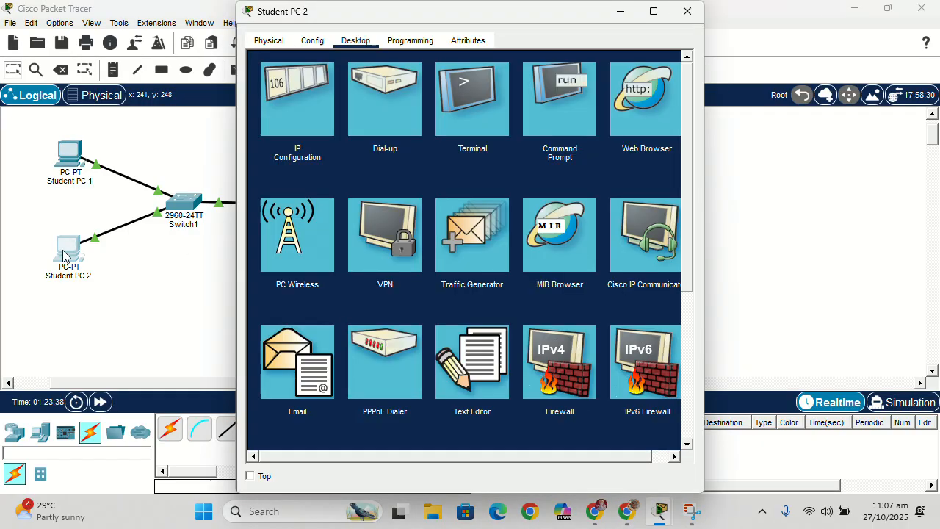
{"action": "left_click", "coordinate": [650, 136]}
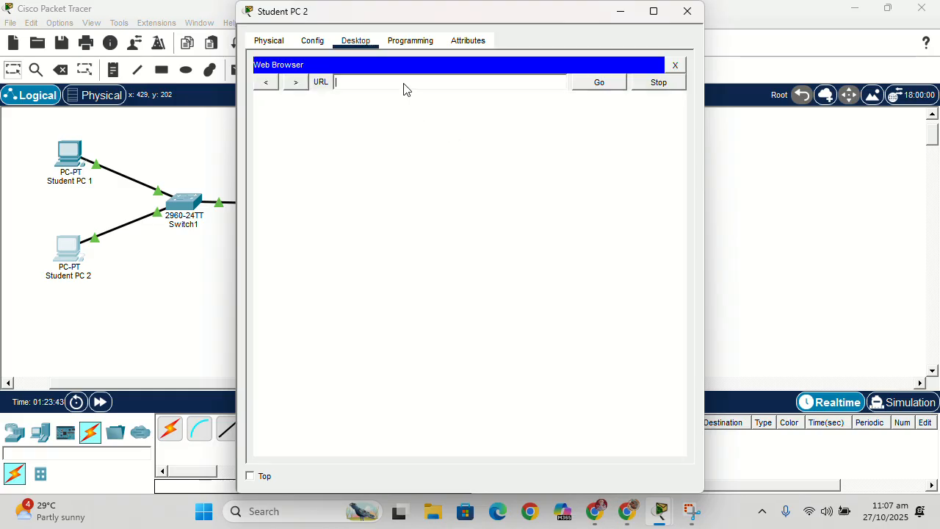
{"action": "left_click", "coordinate": [404, 87]}
{"action": "type", "text": "WazzupNa"}
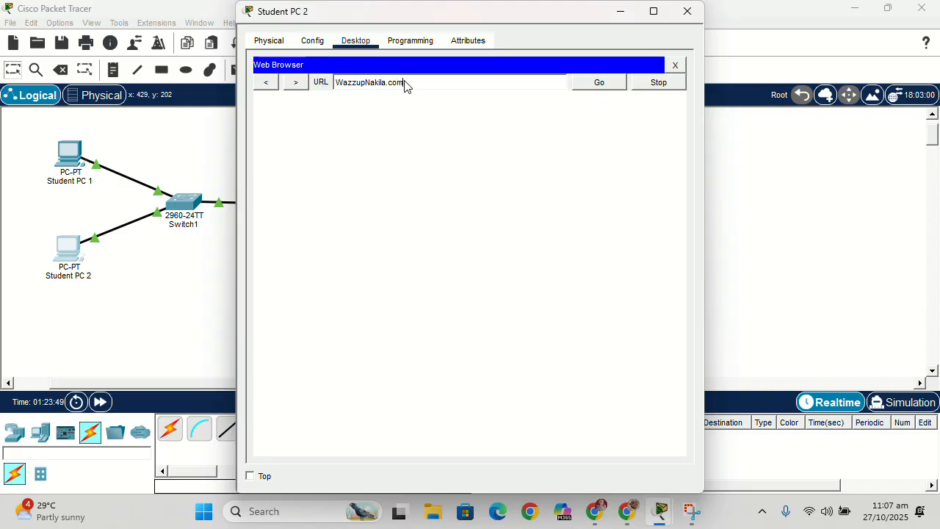
{"action": "type", "text": "kila.com"}
{"action": "key", "text": "Return"}
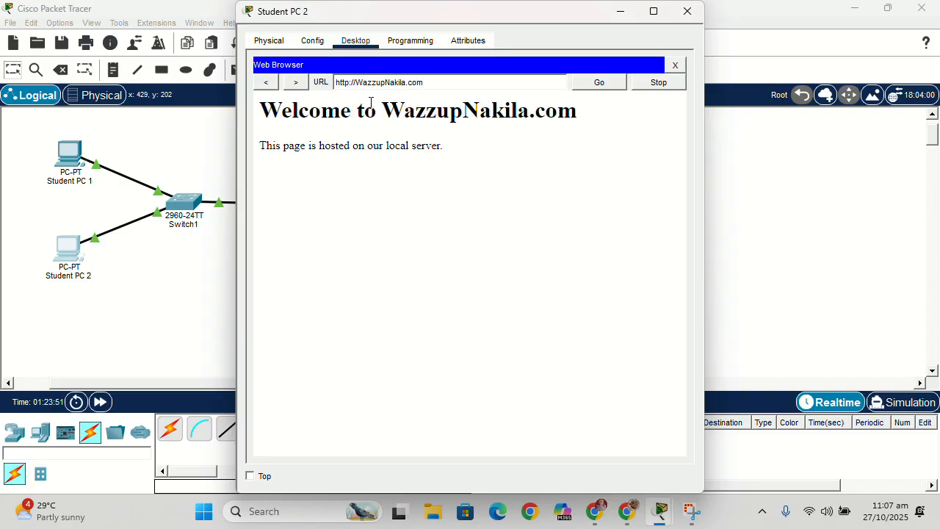
{"action": "left_click", "coordinate": [687, 11]}
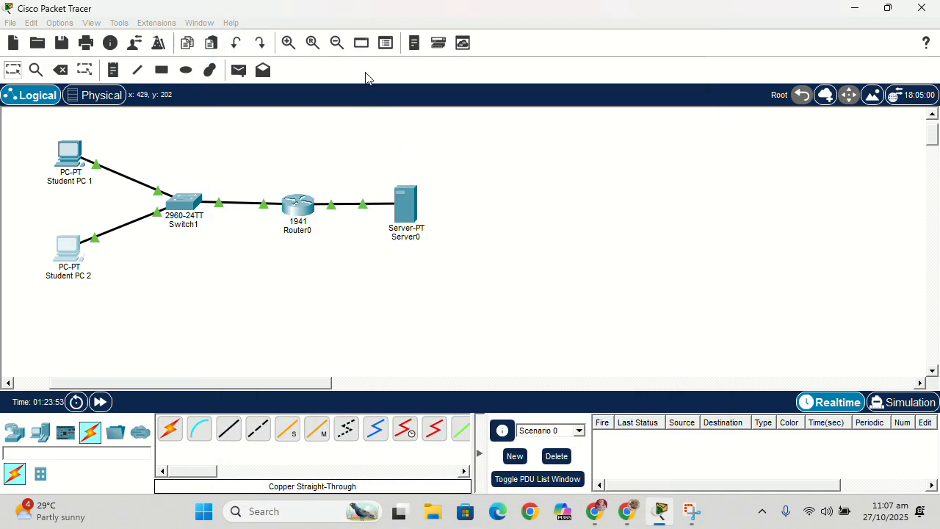
- Switch to the ACTIVITY 3 page in Google Classroom and review the DNS service and router configuration requirements, items 3 and 4
{"action": "left_click", "coordinate": [626, 512]}
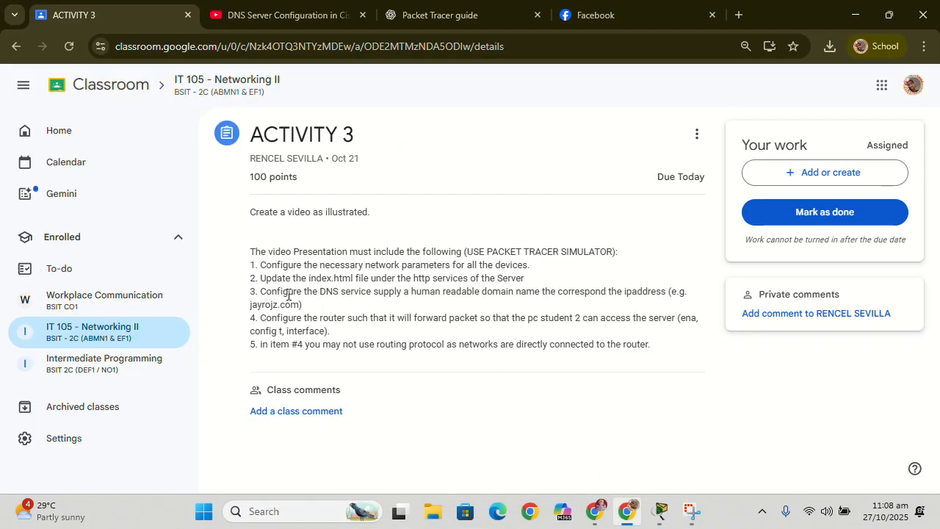
{"action": "left_click_drag", "start_coordinate": [267, 293], "coordinate": [579, 294]}
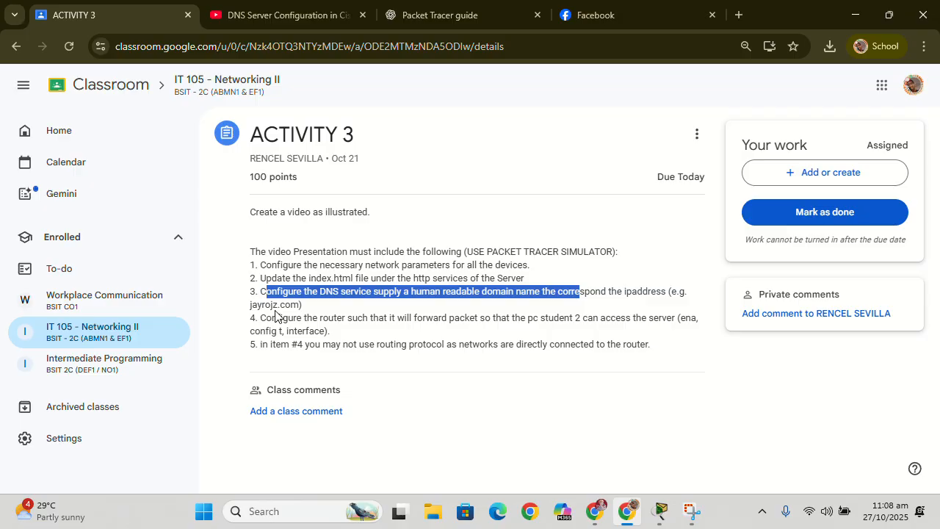
{"action": "left_click_drag", "start_coordinate": [264, 318], "coordinate": [361, 331]}
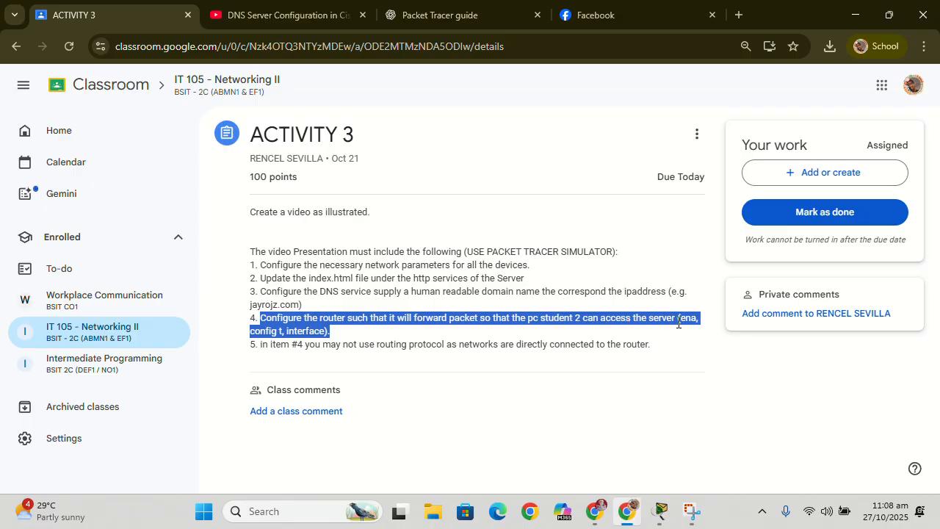
{"action": "left_click", "coordinate": [669, 442]}
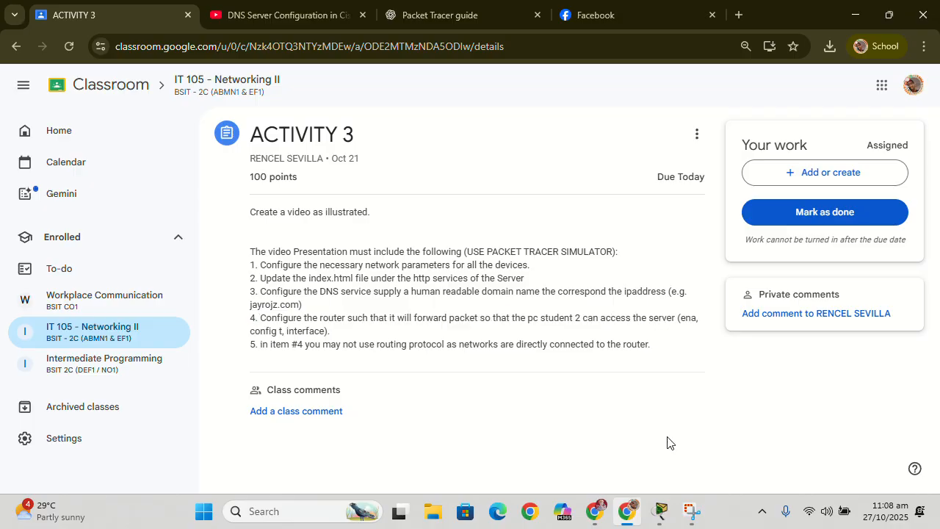
- Return to Packet Tracer, review the earlier interface configuration commands in Router0's command line, and close the router window
{"action": "left_click", "coordinate": [659, 511]}
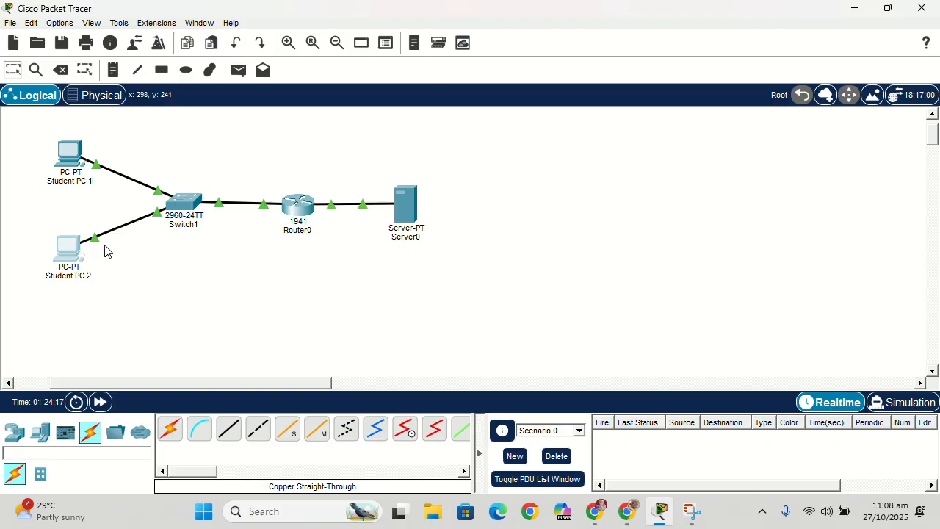
{"action": "left_click", "coordinate": [289, 208]}
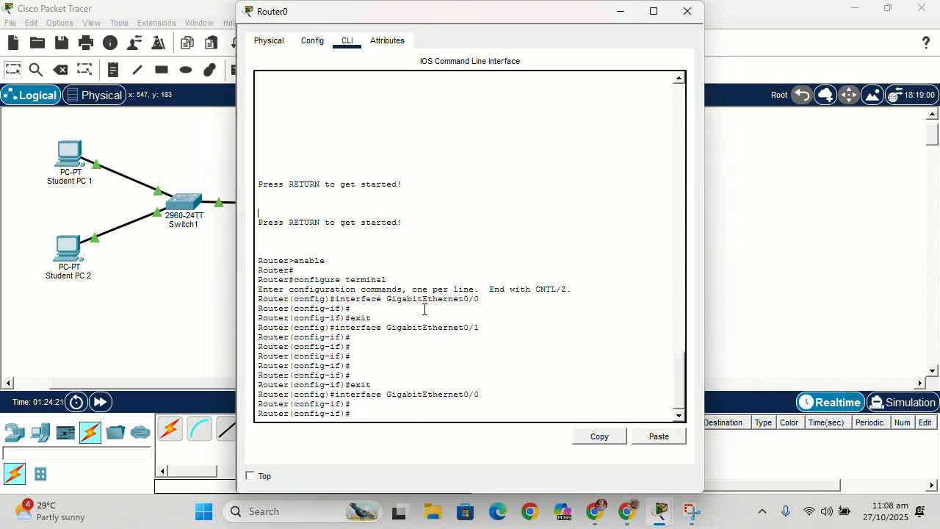
{"action": "scroll", "coordinate": [424, 308], "scroll_direction": "up", "scroll_amount": 10}
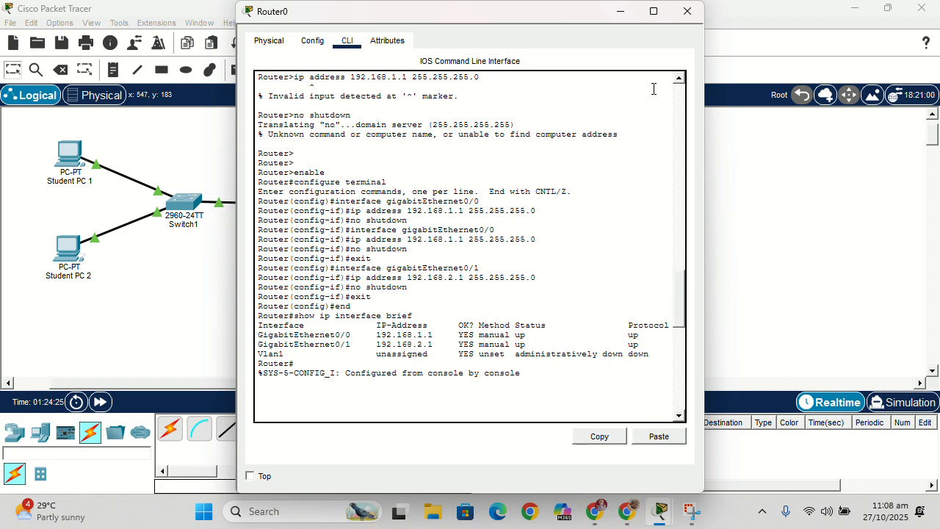
{"action": "left_click", "coordinate": [696, 16]}
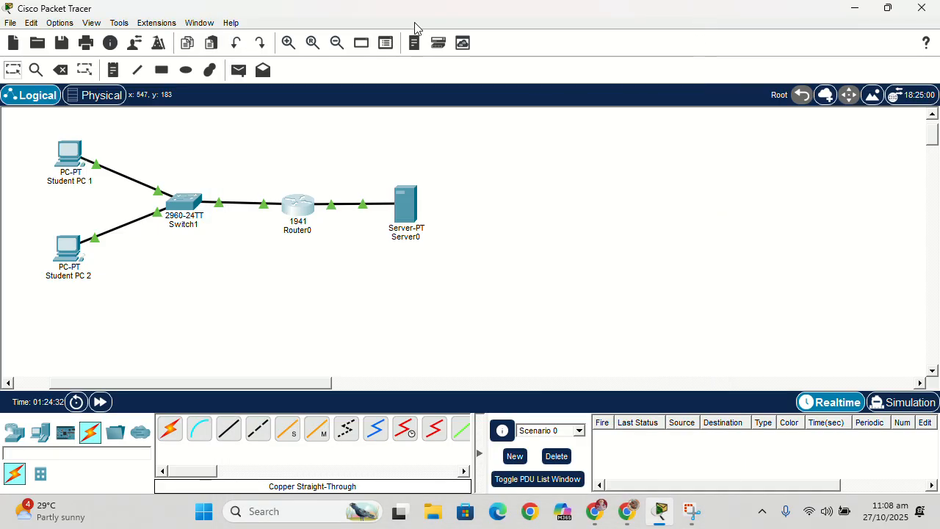